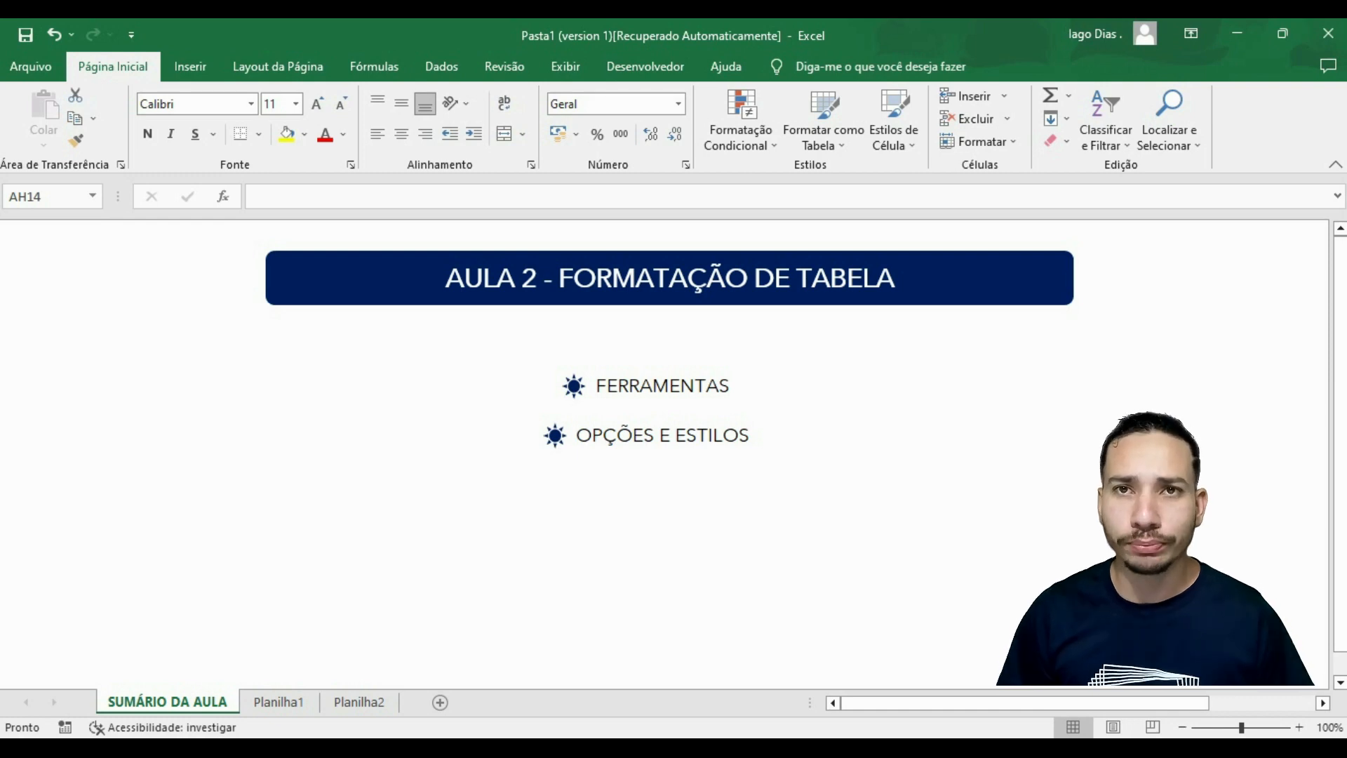
# On the Planilha1 sheet, enter the headers DATA in cell D3 and EMPRESA in cell E3.
pyautogui.hotkey('ctrl', 'pagedown')
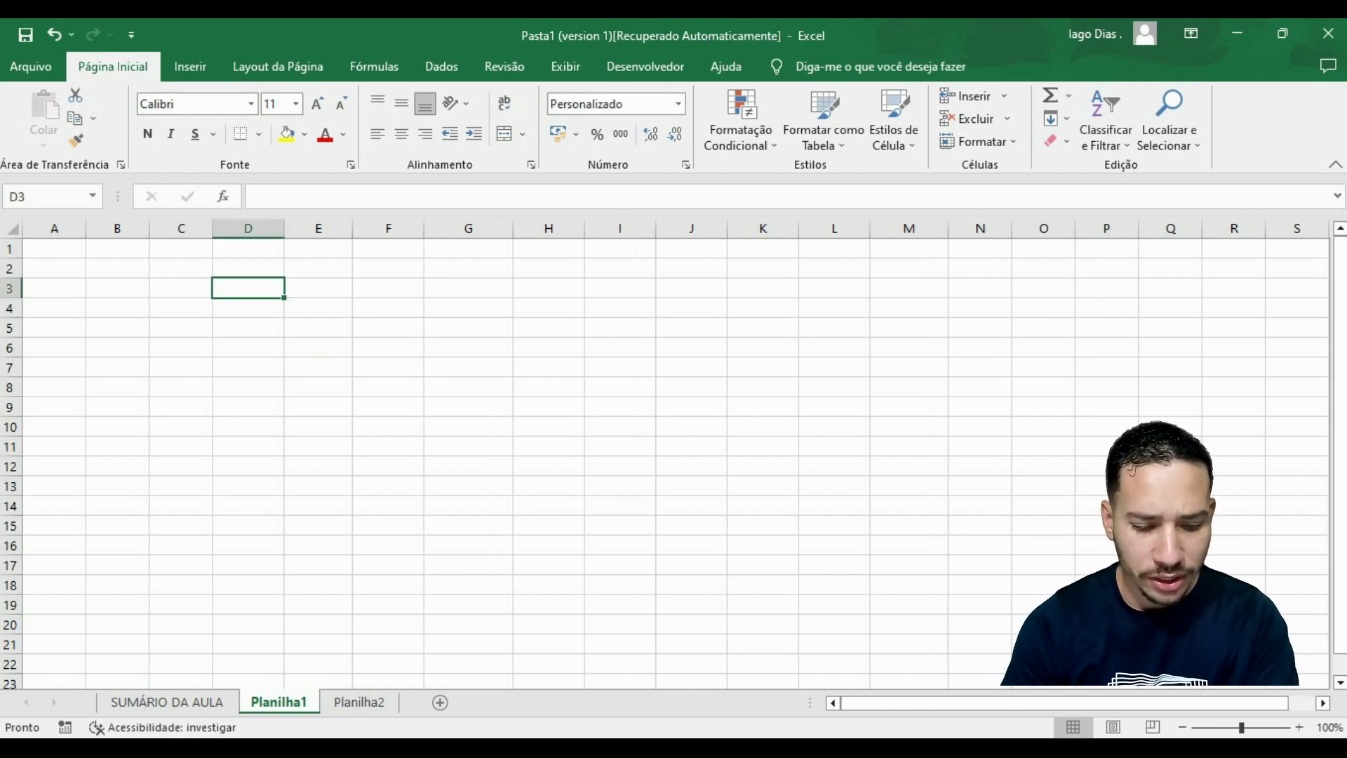
pyautogui.write('DATA')
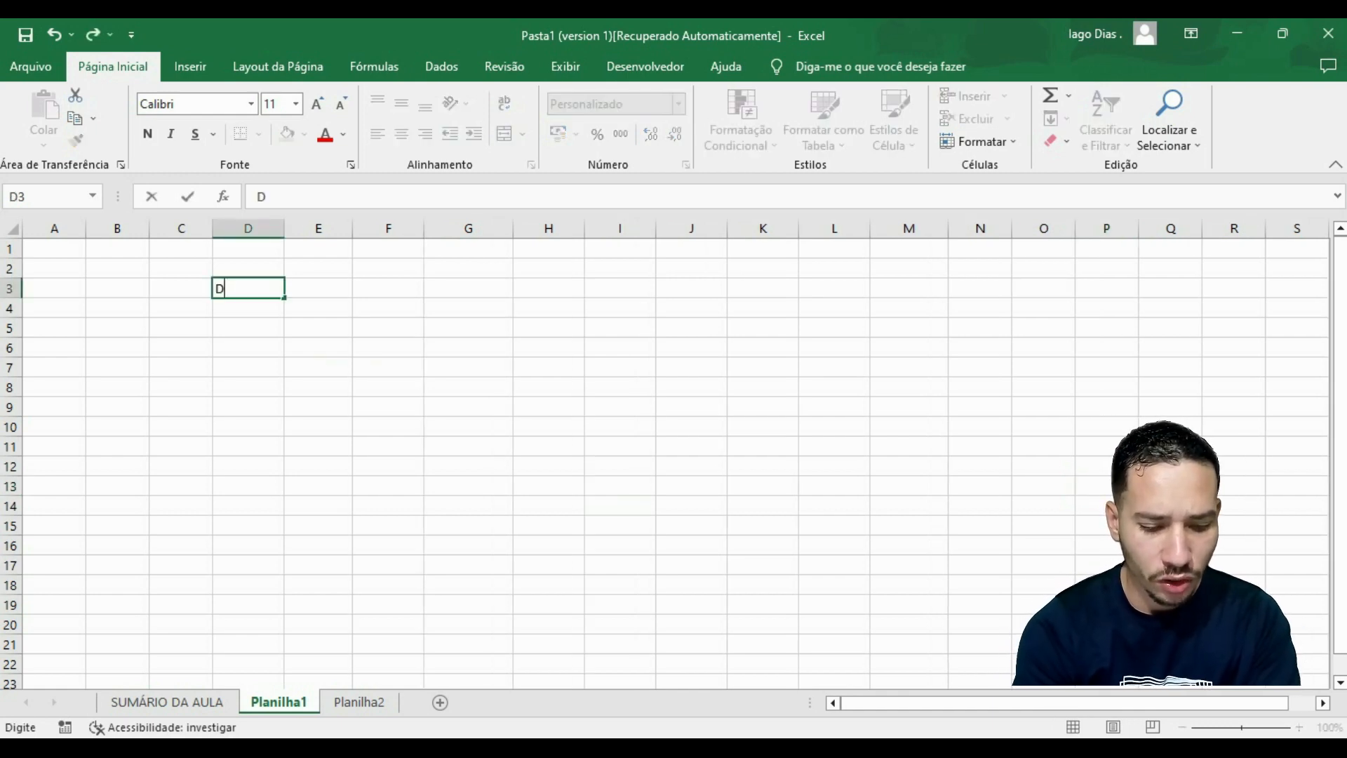
pyautogui.press('Tab')
pyautogui.write('NOEM')
pyautogui.press('BackSpace')
pyautogui.press('BackSpace')
pyautogui.write('ME')
pyautogui.press('BackSpace')
pyautogui.press('BackSpace')
pyautogui.press('BackSpace')
pyautogui.press('BackSpace')
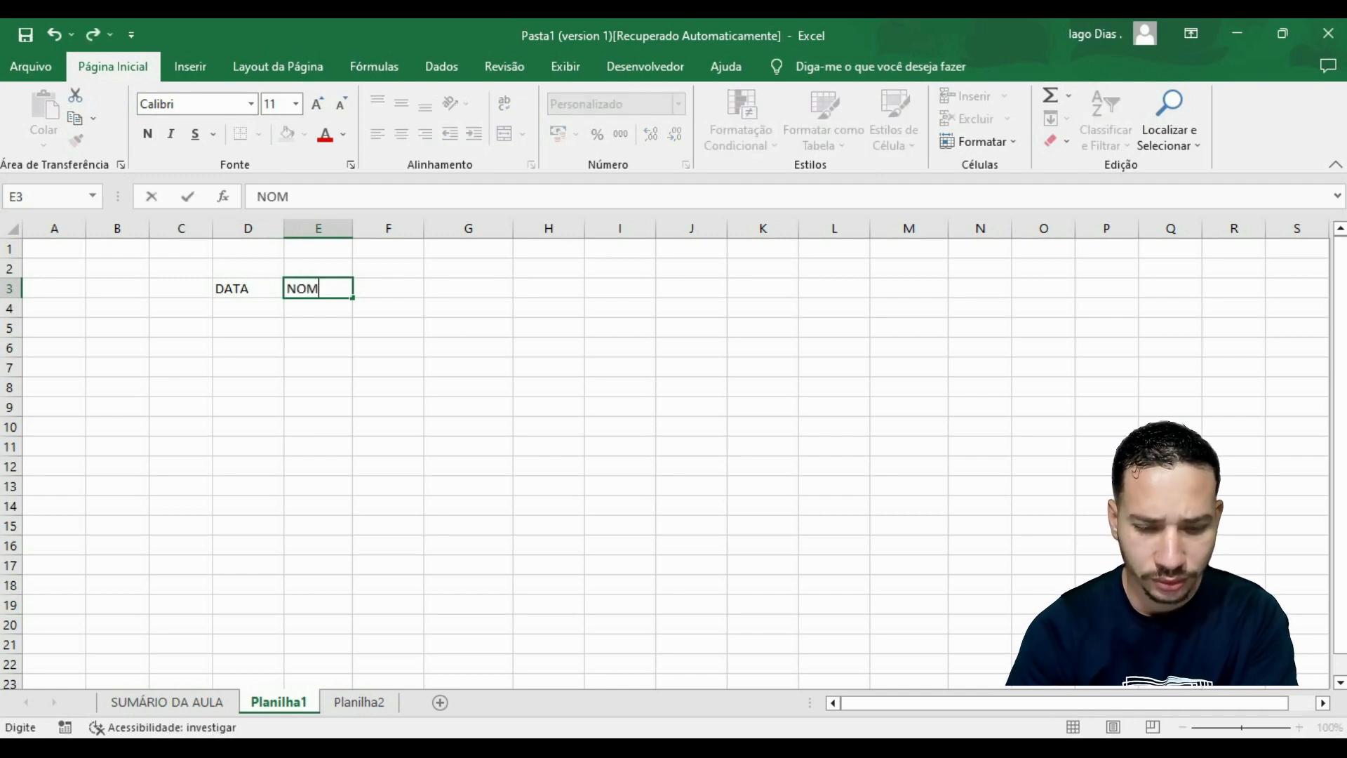
pyautogui.write('EMPRESA')
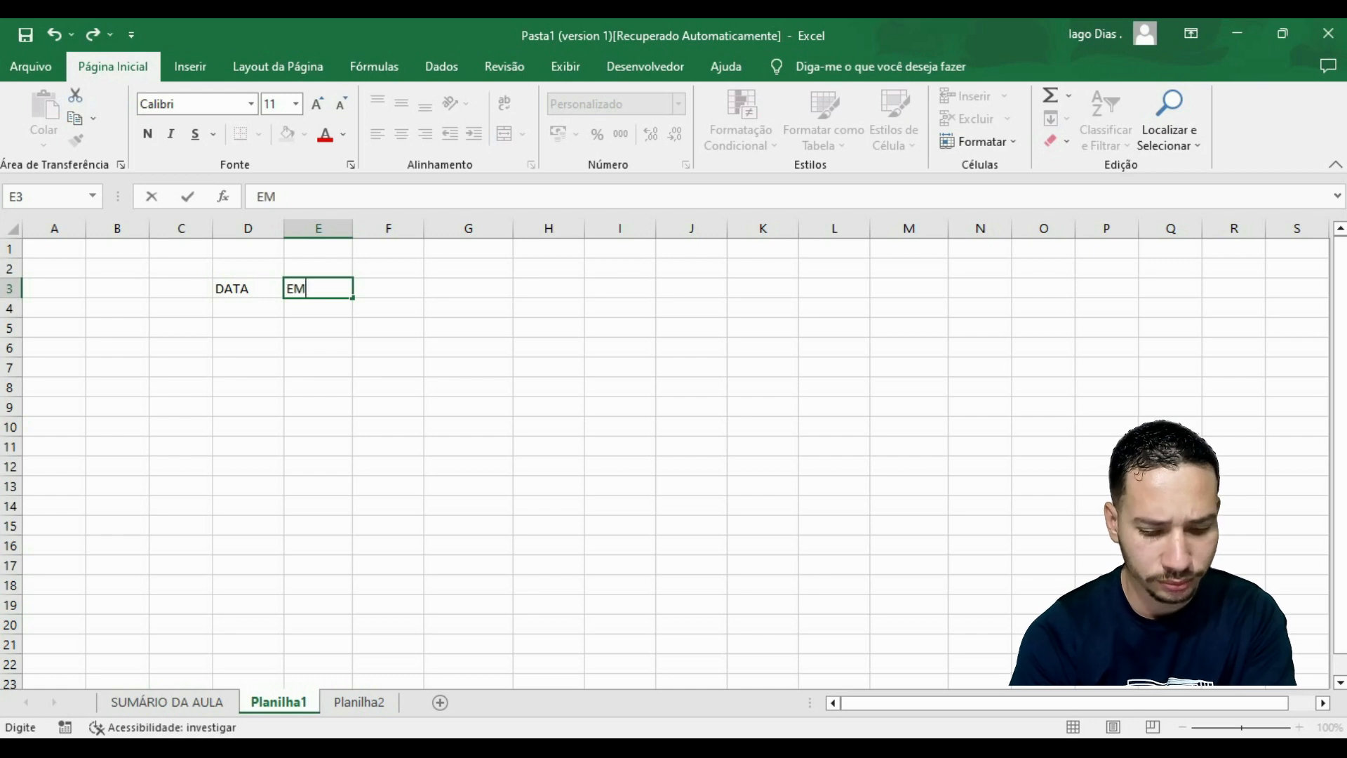
pyautogui.press('Tab')
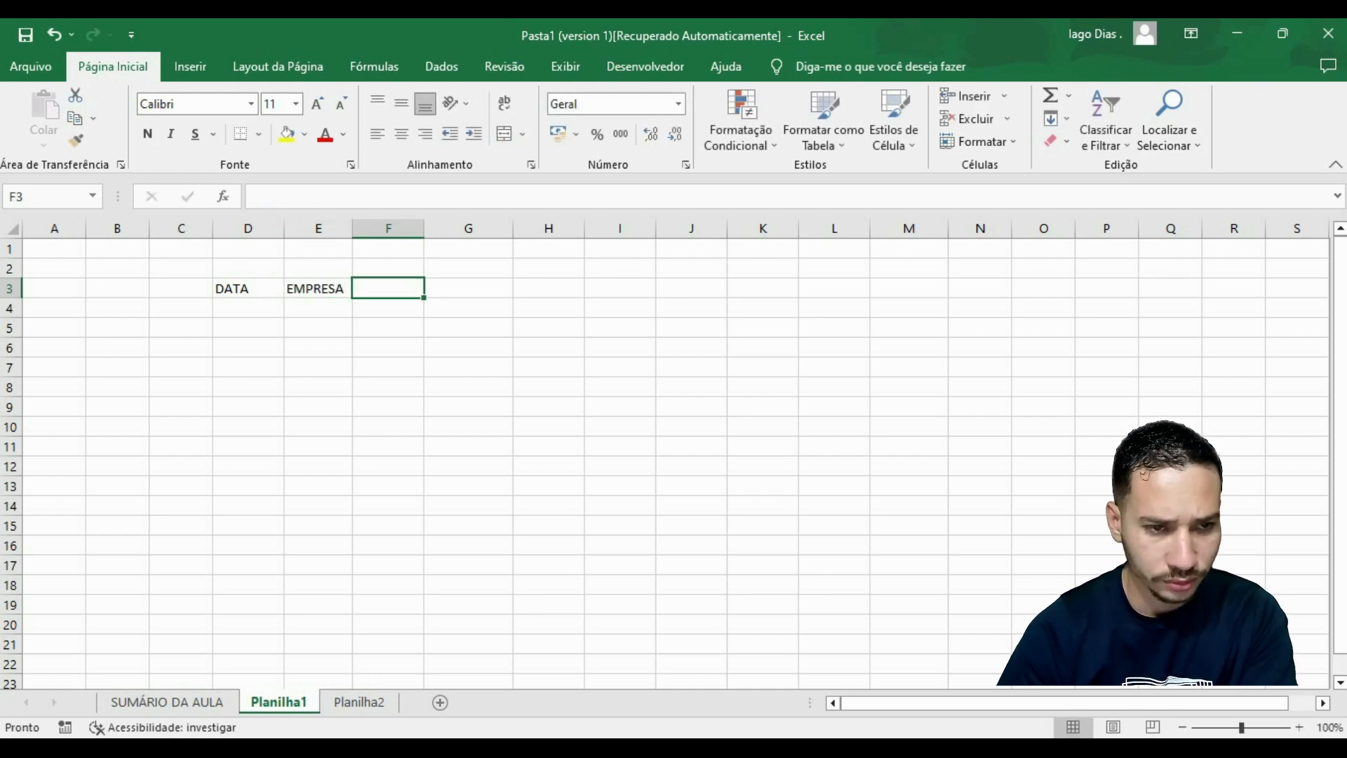
# Enter the headers PRODUTO in cell F3 and QUANTIDADE in cell G3.
pyautogui.write('PRO')
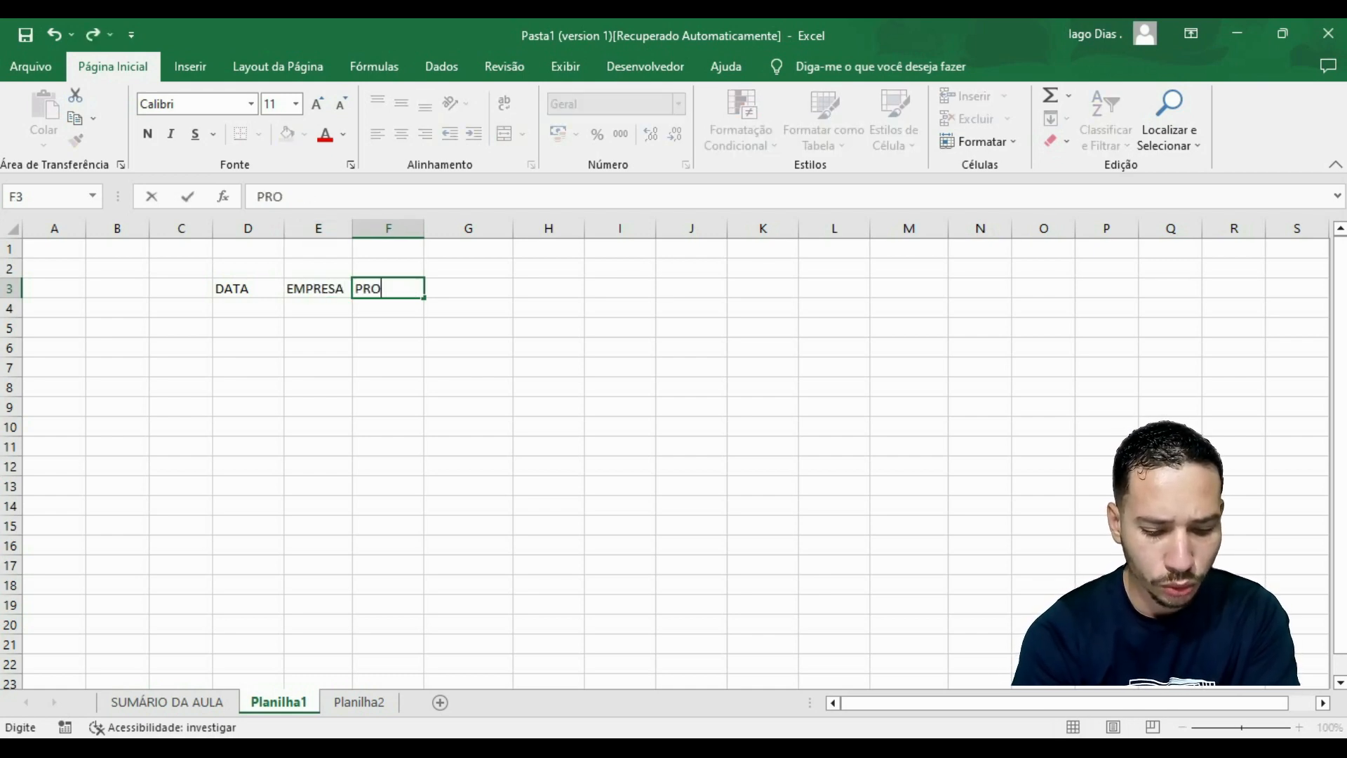
pyautogui.write('DUTO')
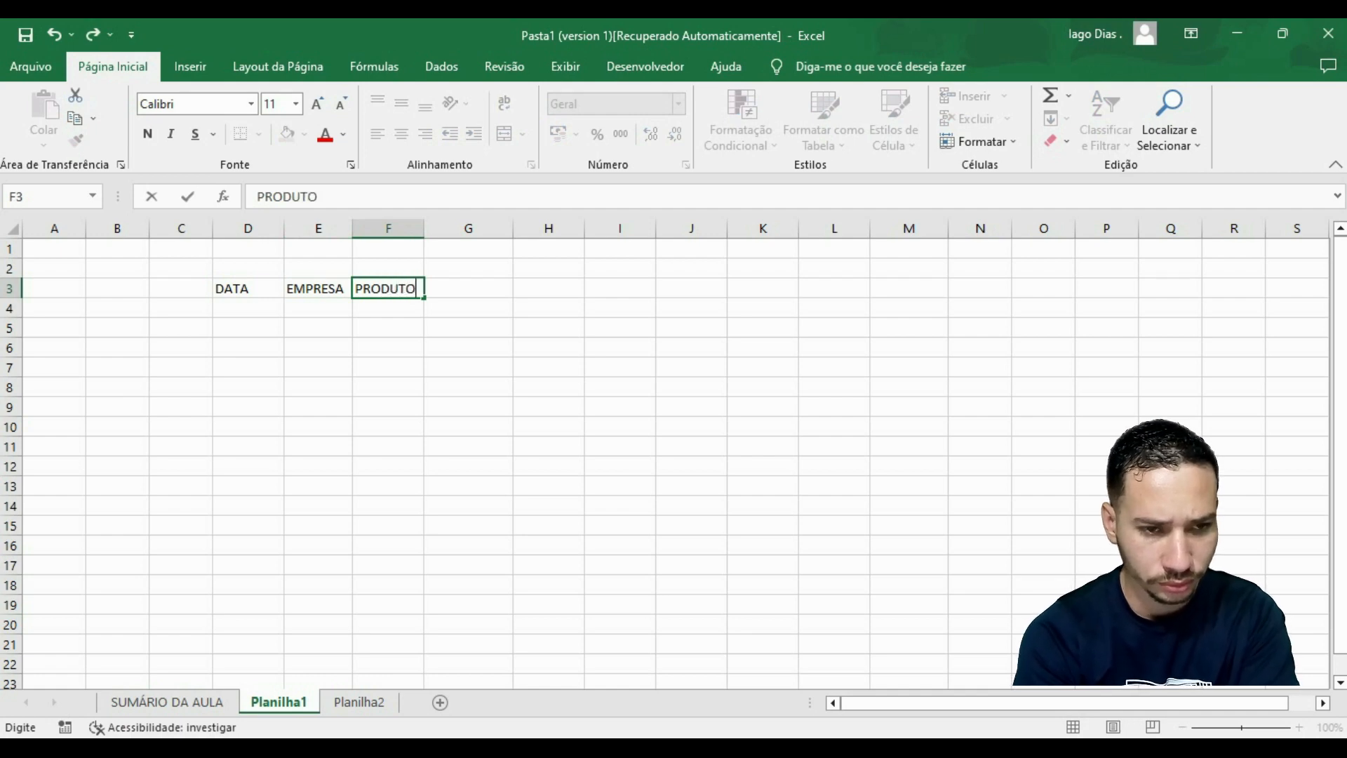
pyautogui.press('Tab')
pyautogui.write('QUA')
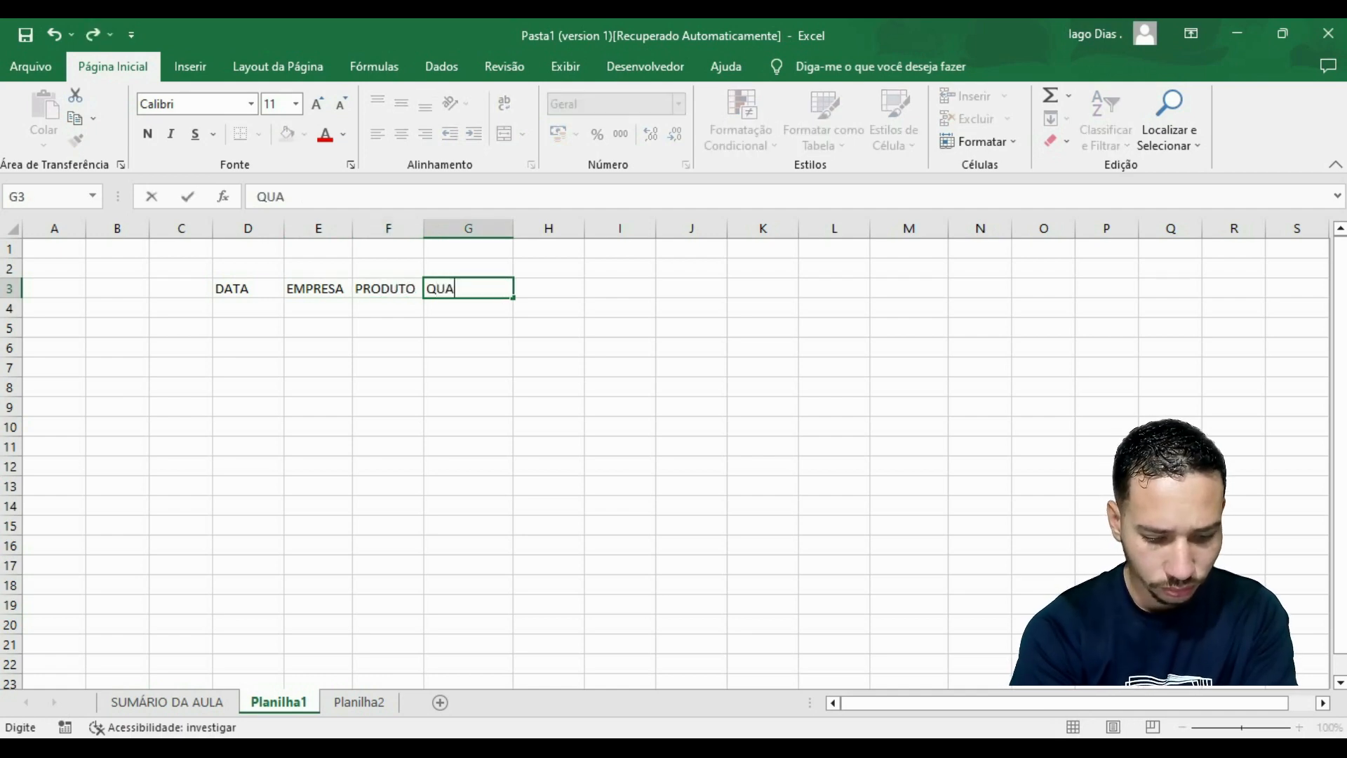
pyautogui.write('NTI')
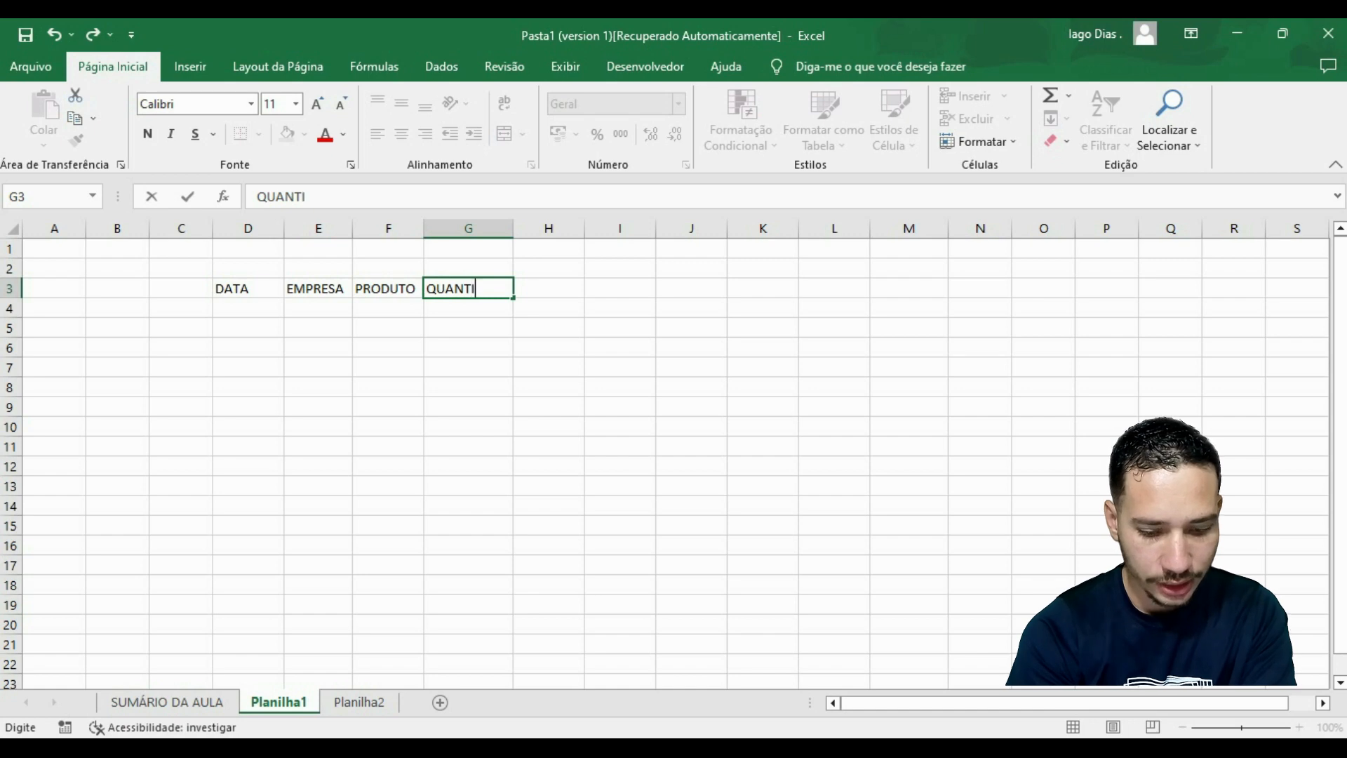
pyautogui.write('DADE')
pyautogui.press('Tab')
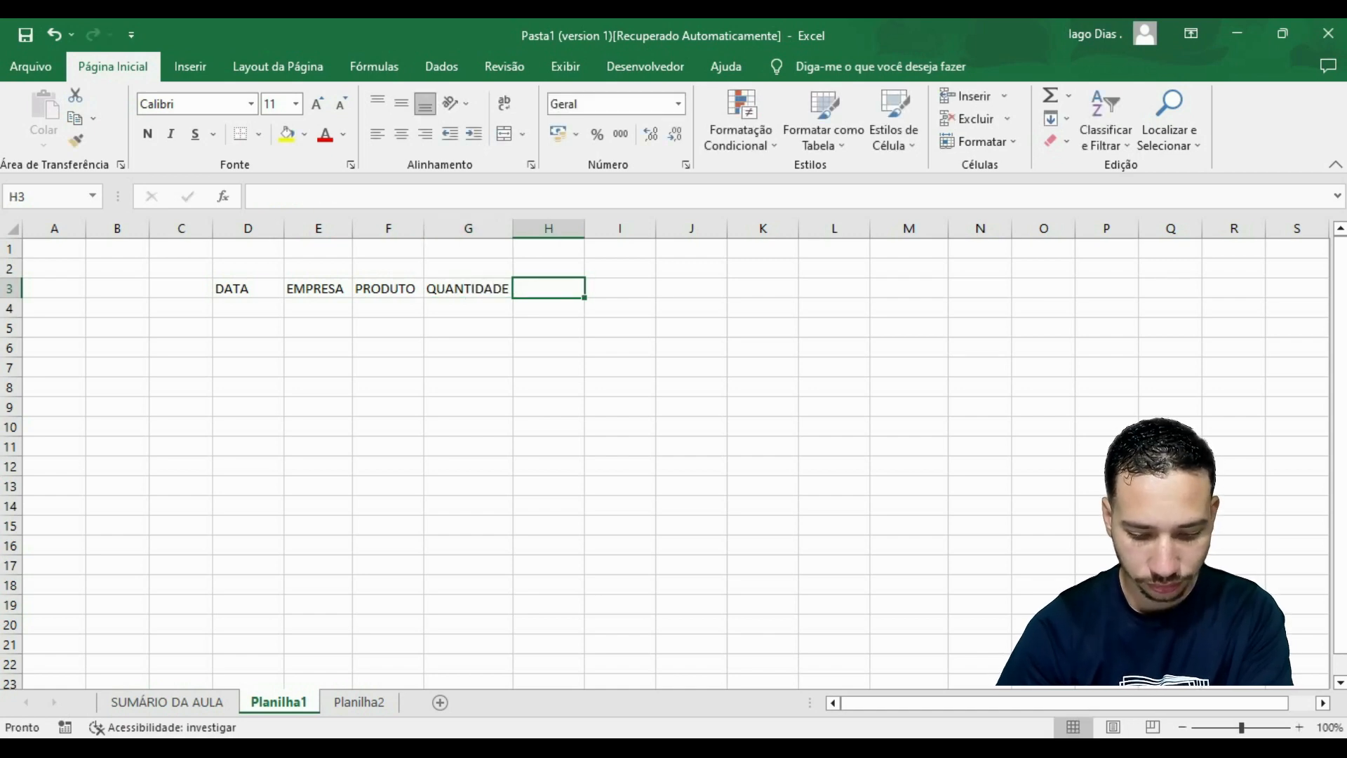
# Enter the header VALOR in cell H3 to complete the header row.
pyautogui.write('VALOR')
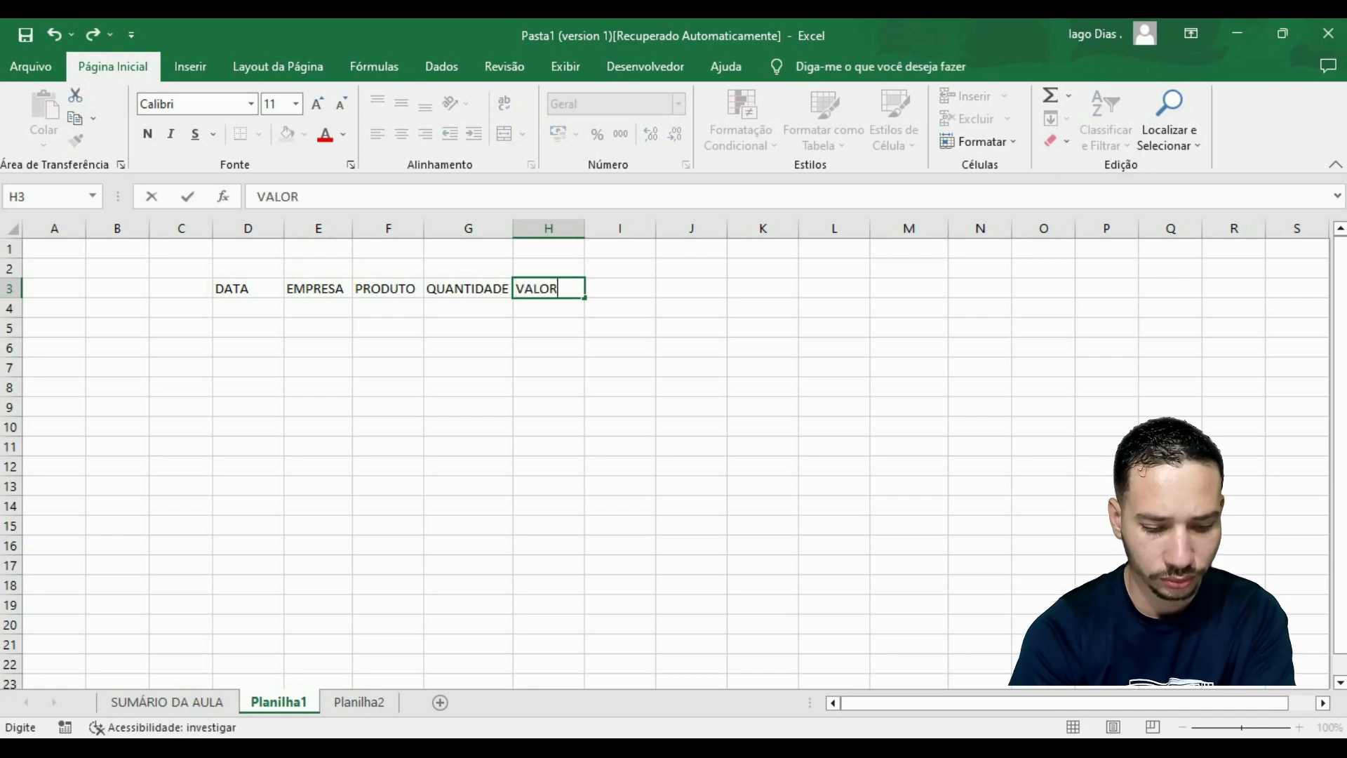
pyautogui.press('Tab')
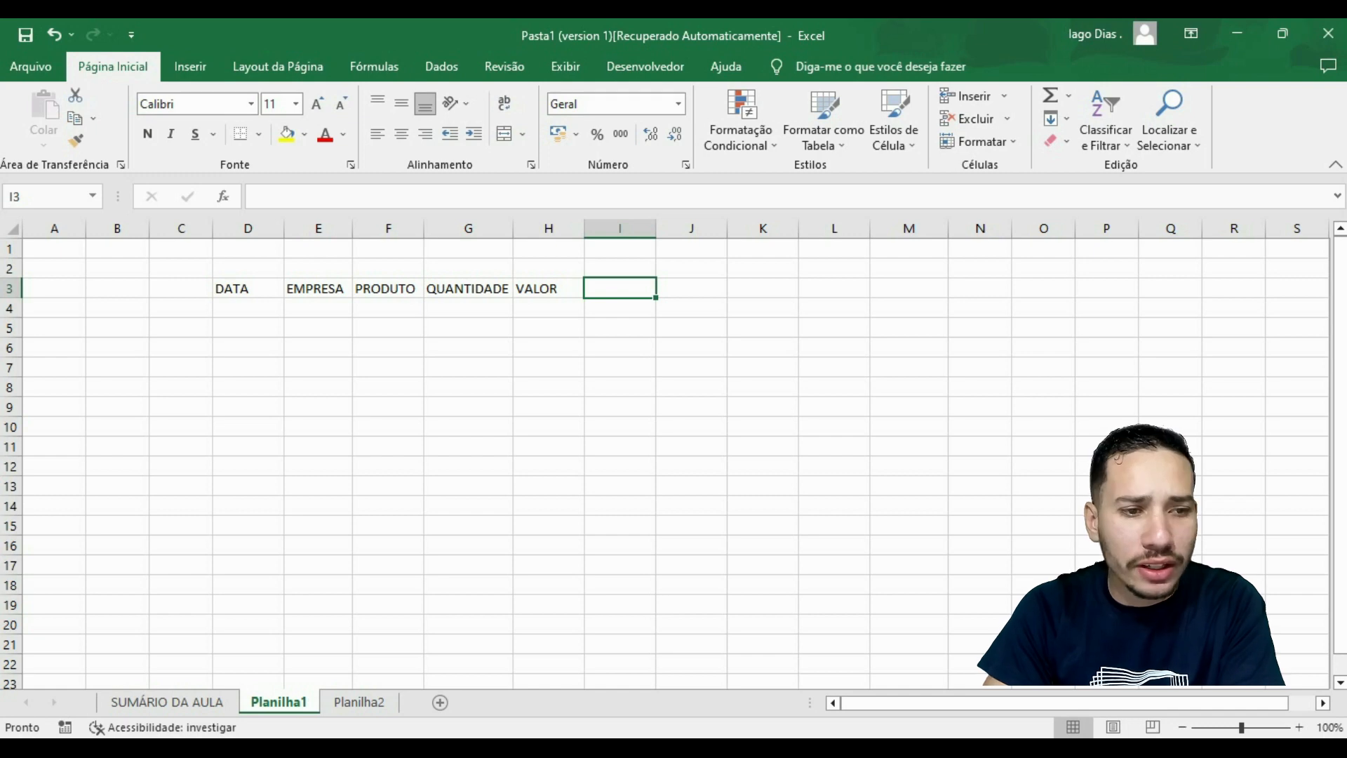
# Format the header cells D3:H3 as centred, bold text in the Arial font.
pyautogui.moveTo(249, 289); pyautogui.dragTo(549, 290)
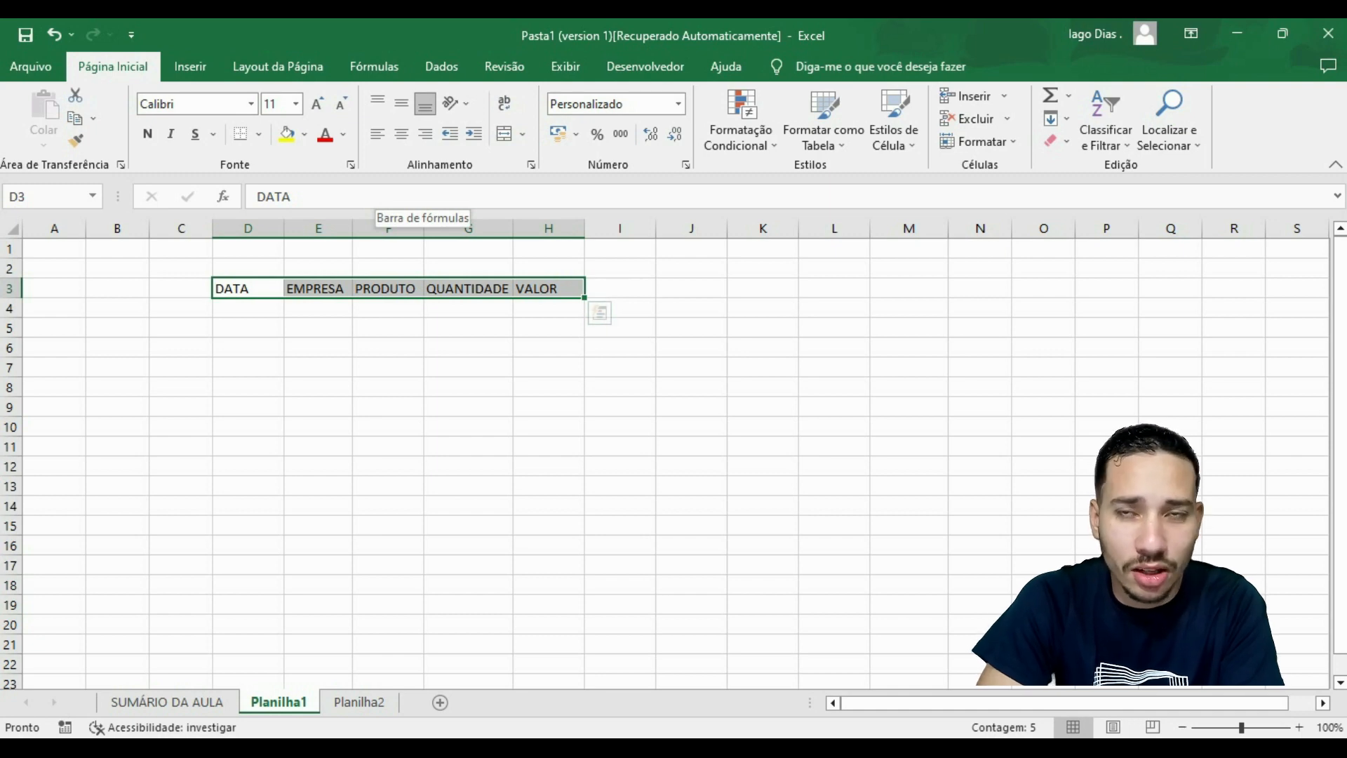
pyautogui.click(401, 133)
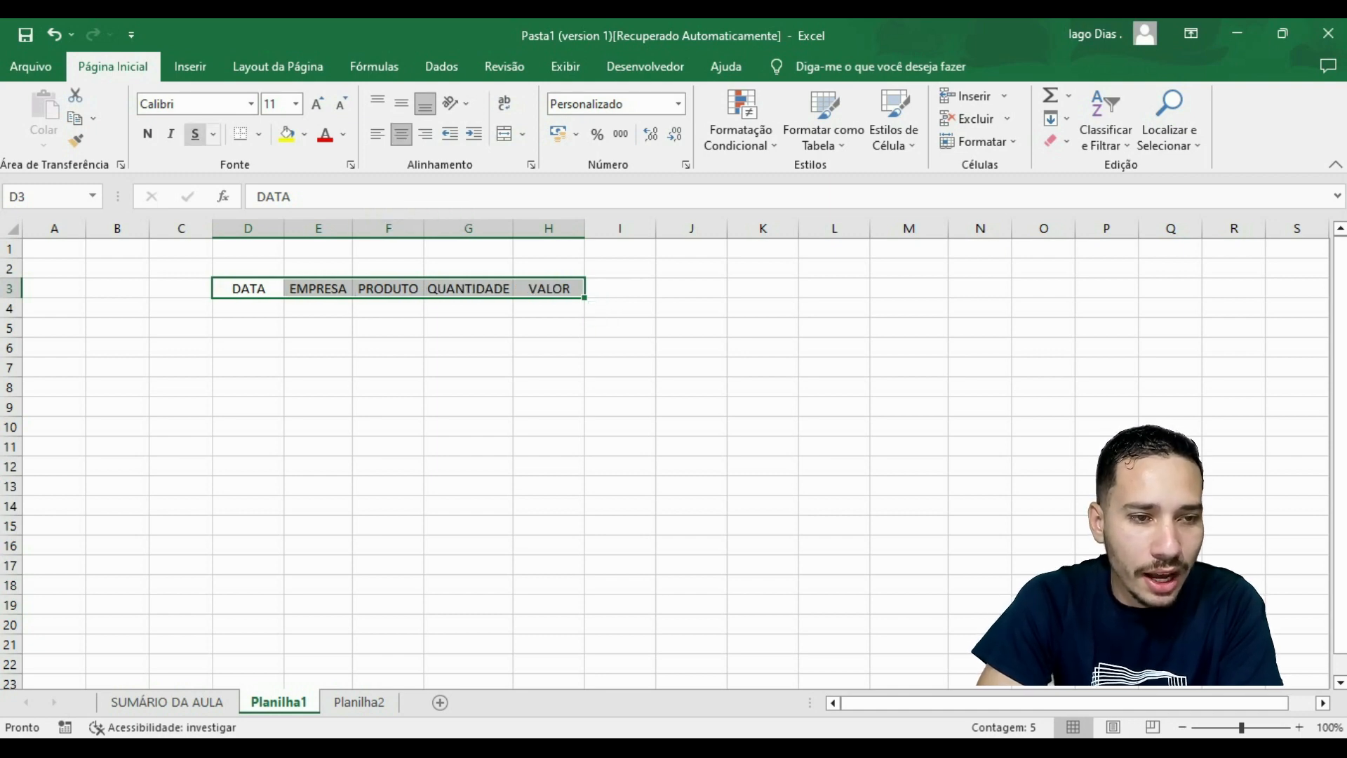
pyautogui.click(147, 134)
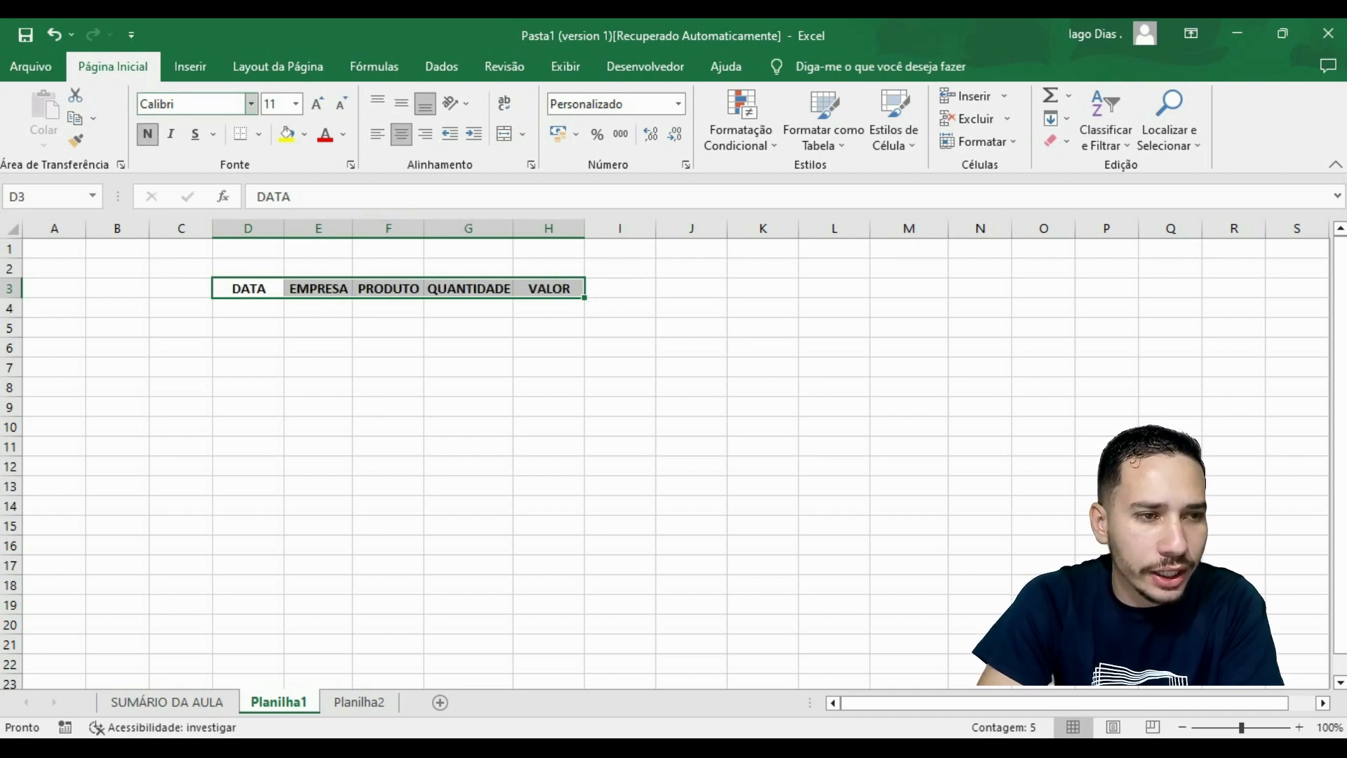
pyautogui.click(193, 104)
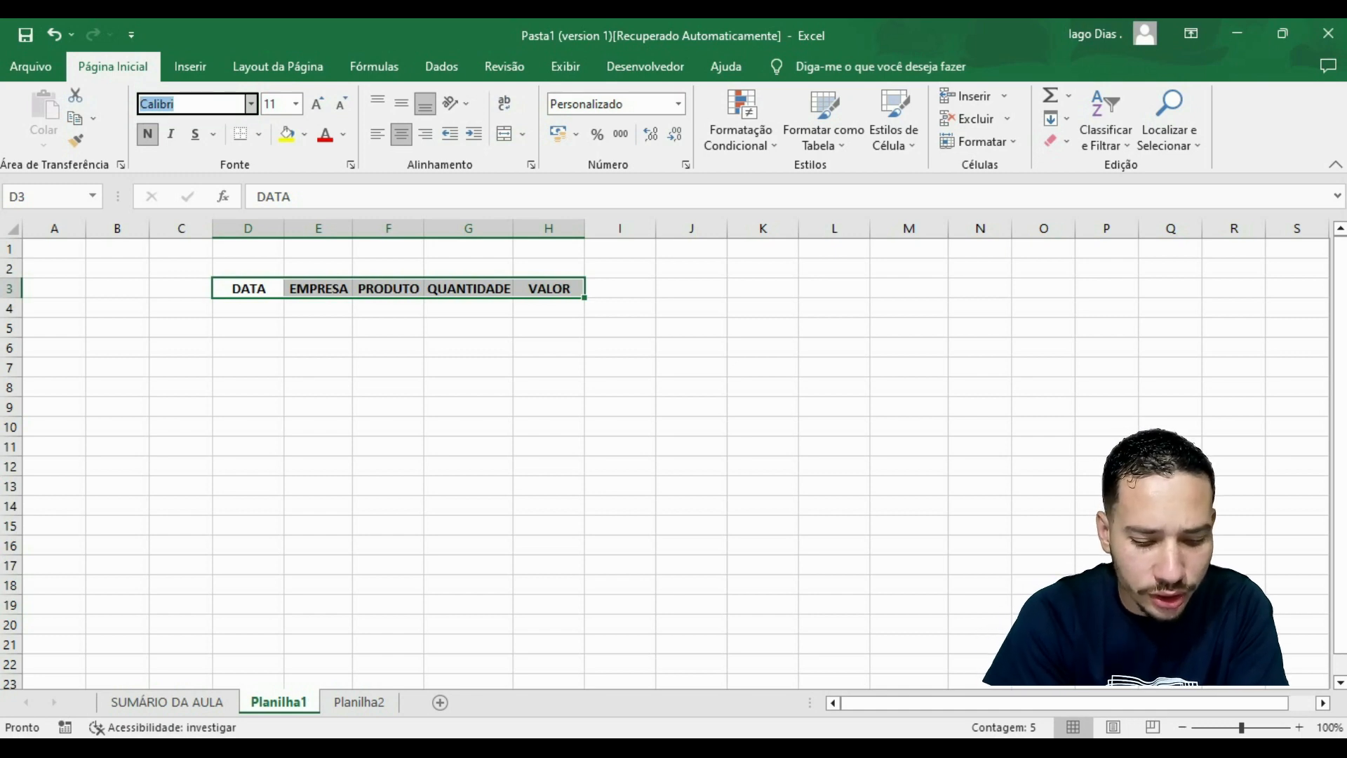
pyautogui.write('Arial')
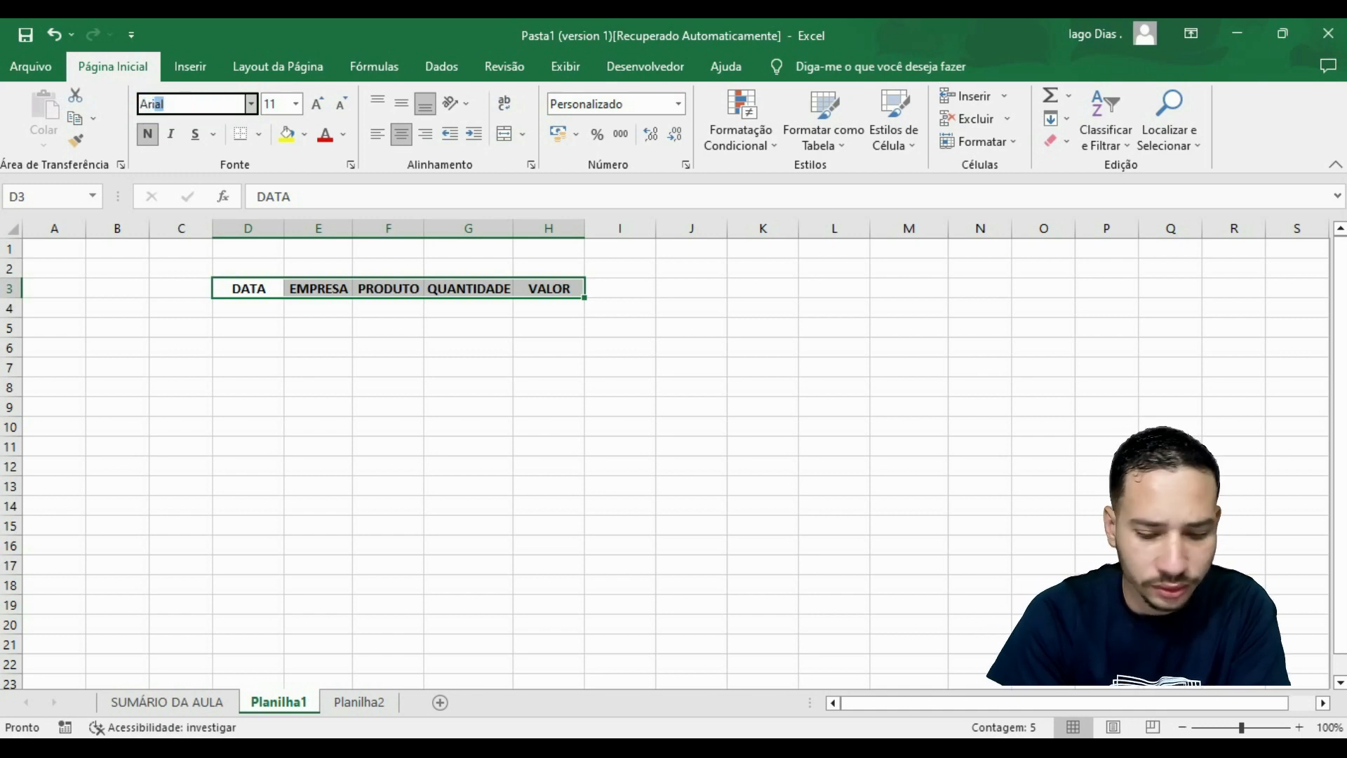
pyautogui.press('Return')
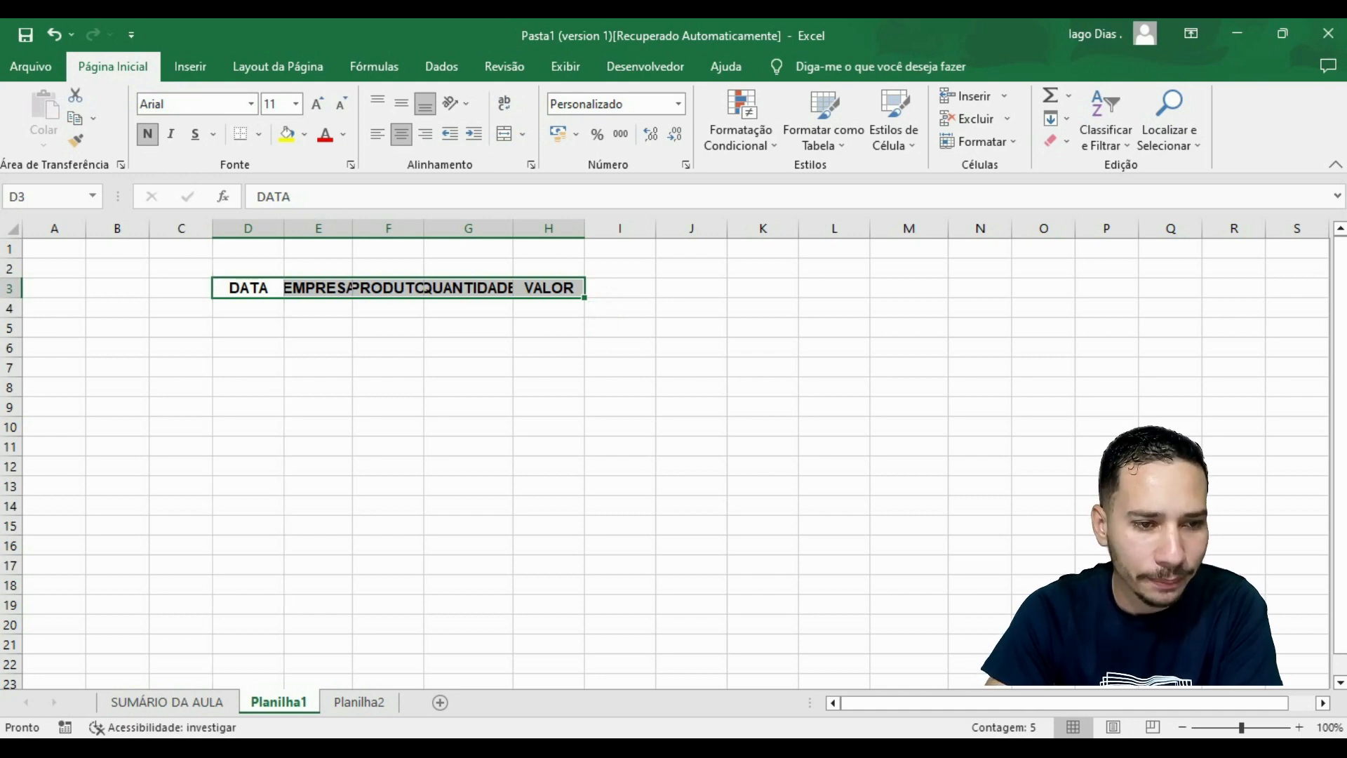
# Autofit the widths of columns D, E, F and G to their header text.
pyautogui.doubleClick(284, 229)
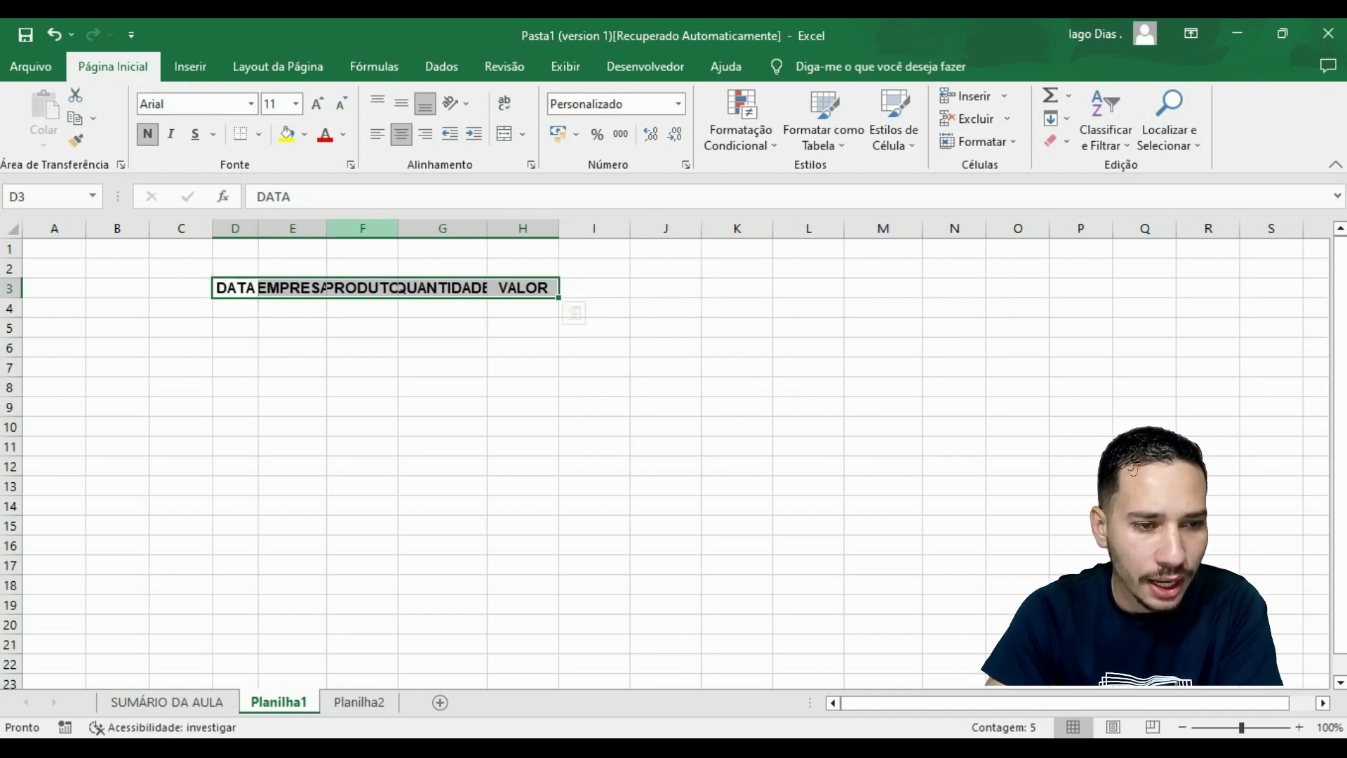
pyautogui.doubleClick(327, 228)
pyautogui.doubleClick(409, 229)
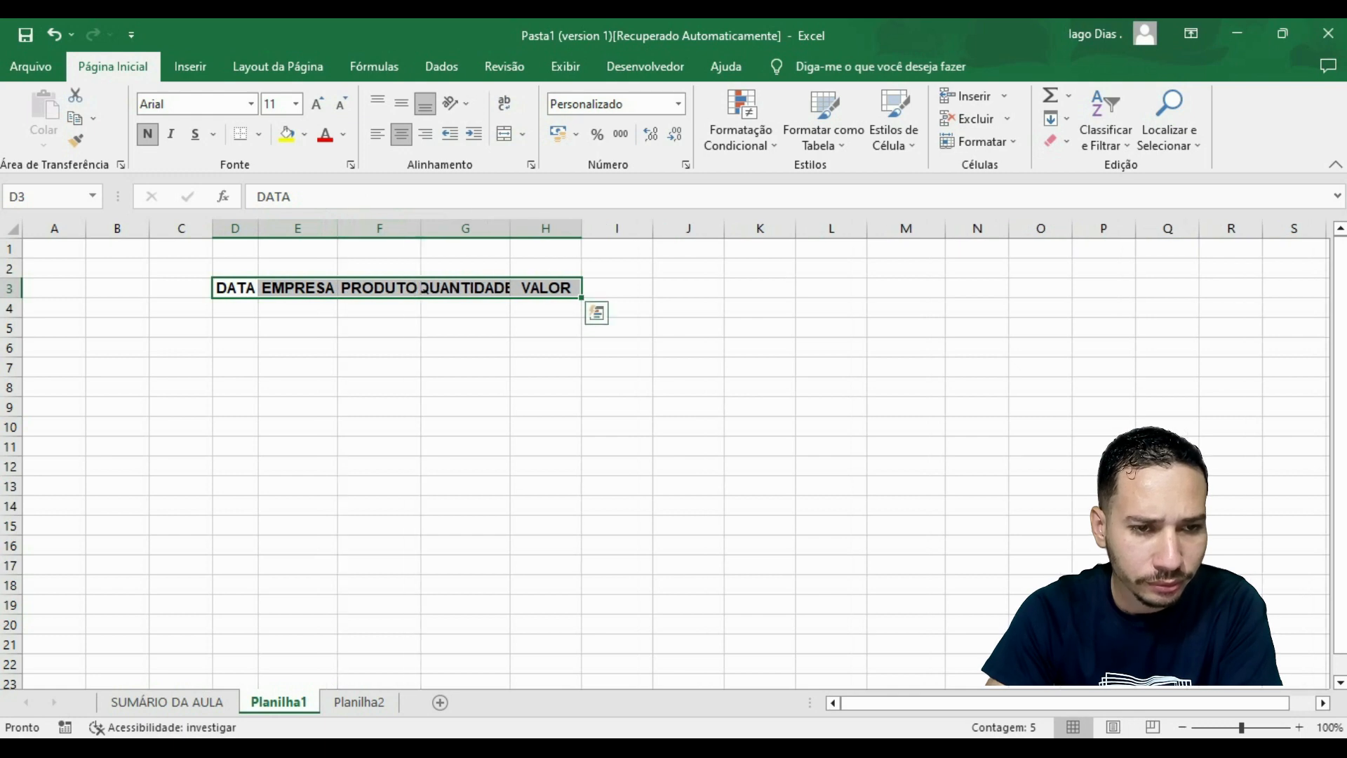
pyautogui.doubleClick(510, 229)
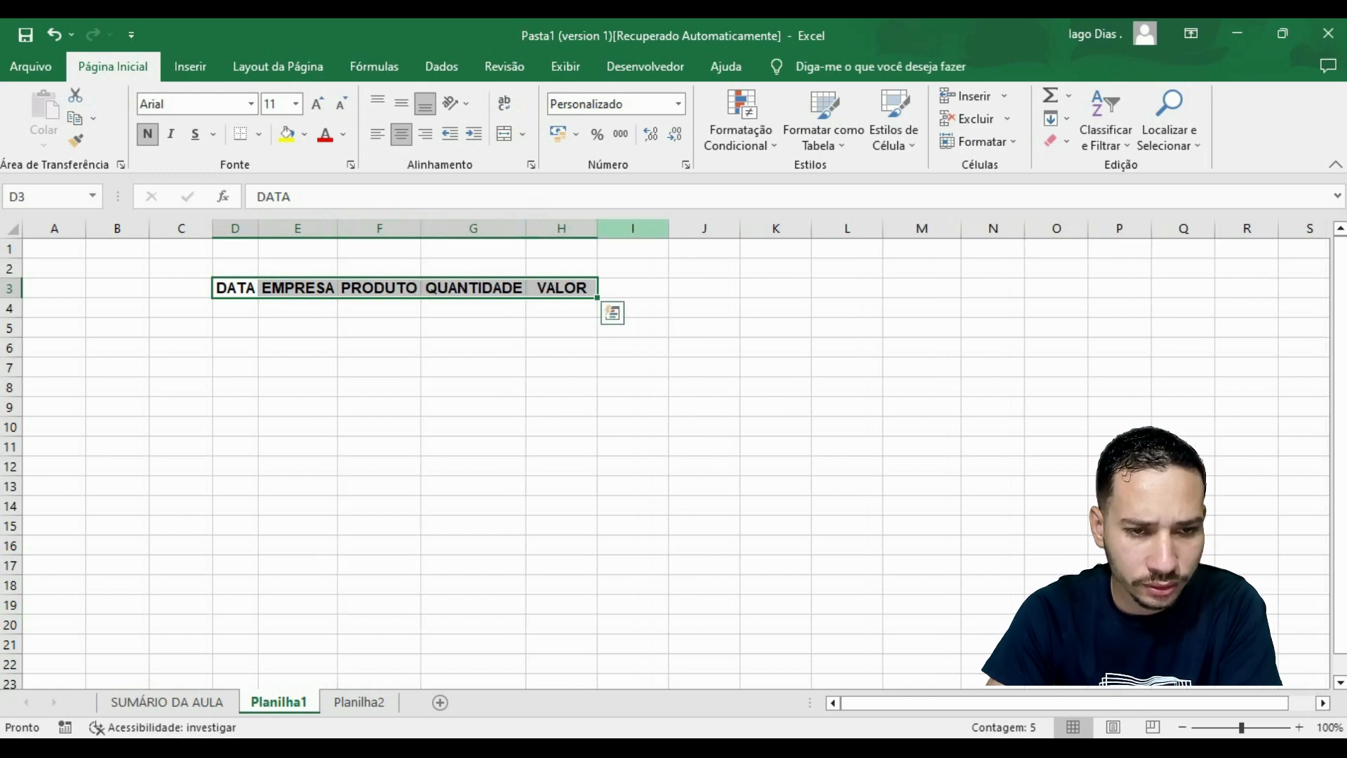
pyautogui.click(633, 328)
pyautogui.click(474, 388)
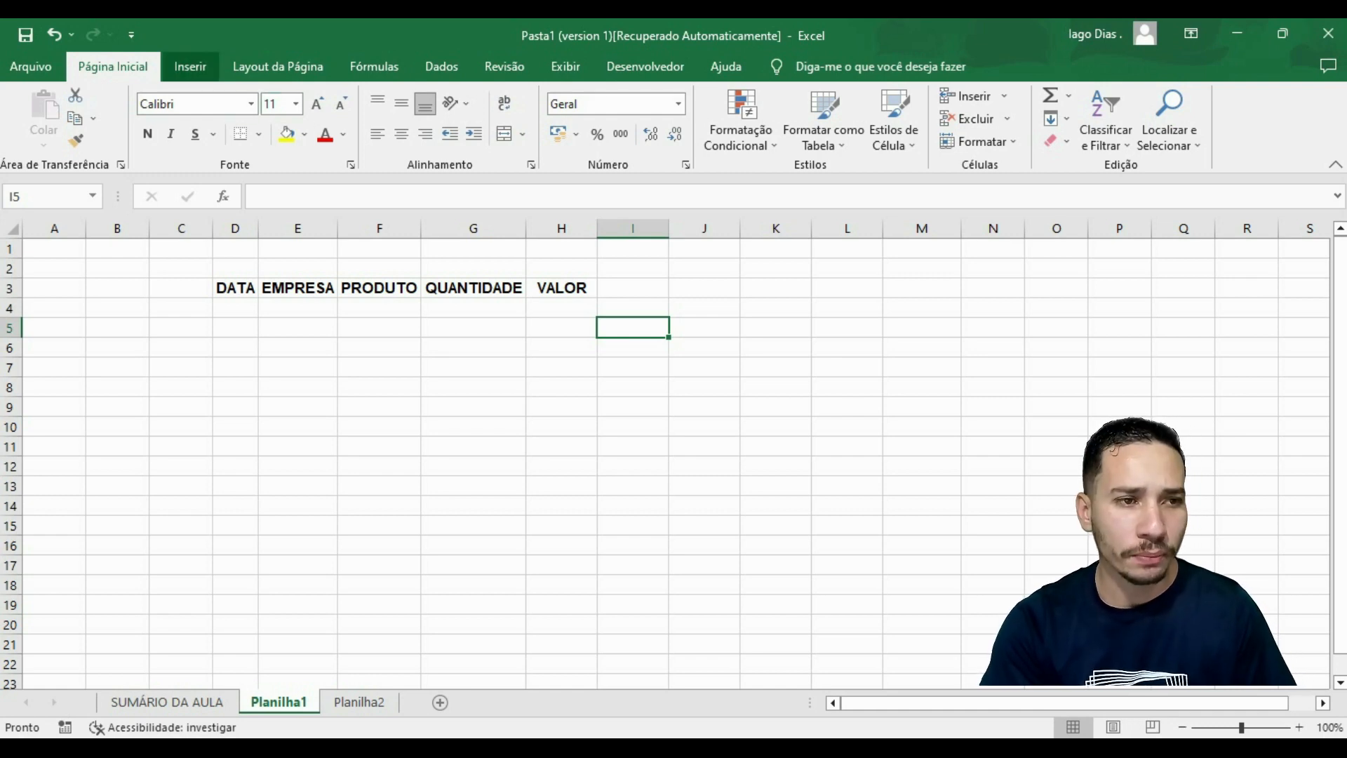
# Examine the two ways of creating a table, Tabela and Formatar como Tabela, including the gallery of table styles.
pyautogui.click(190, 66)
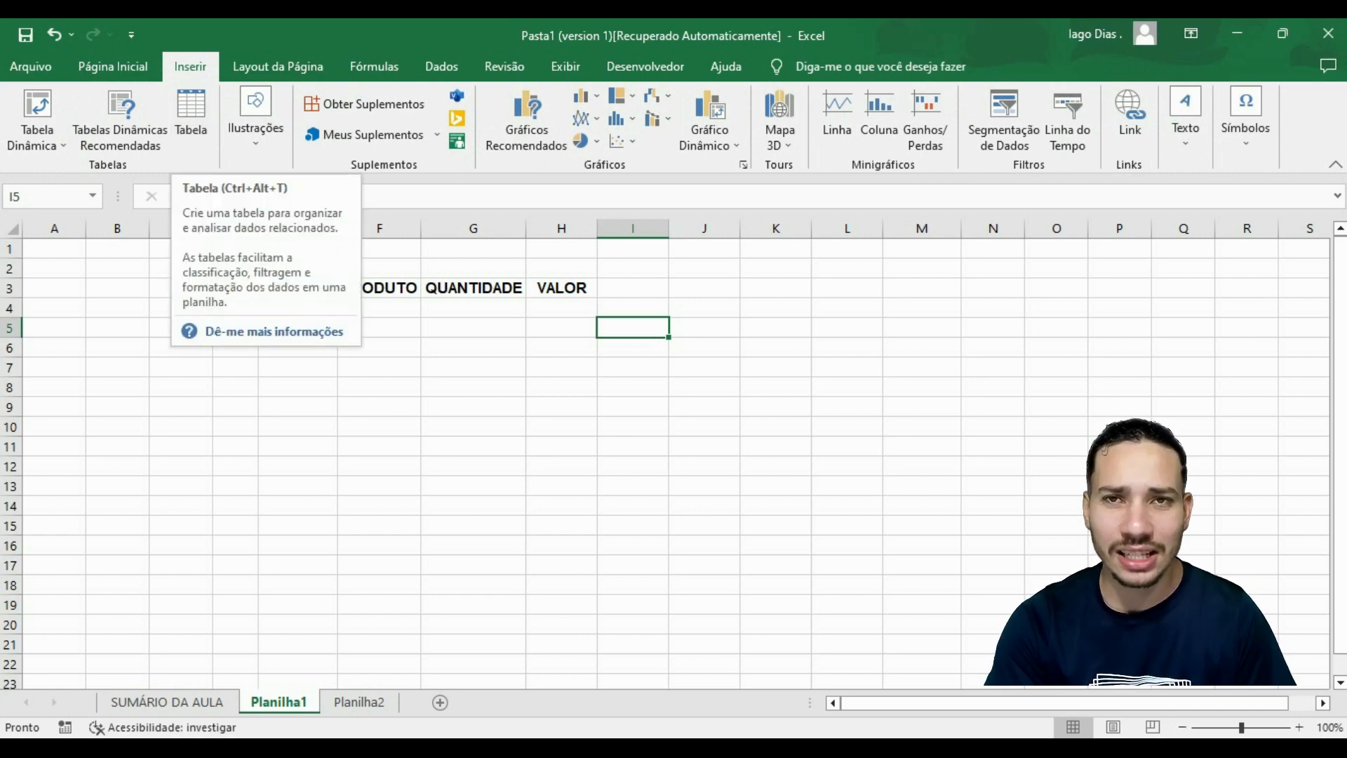
pyautogui.click(473, 388)
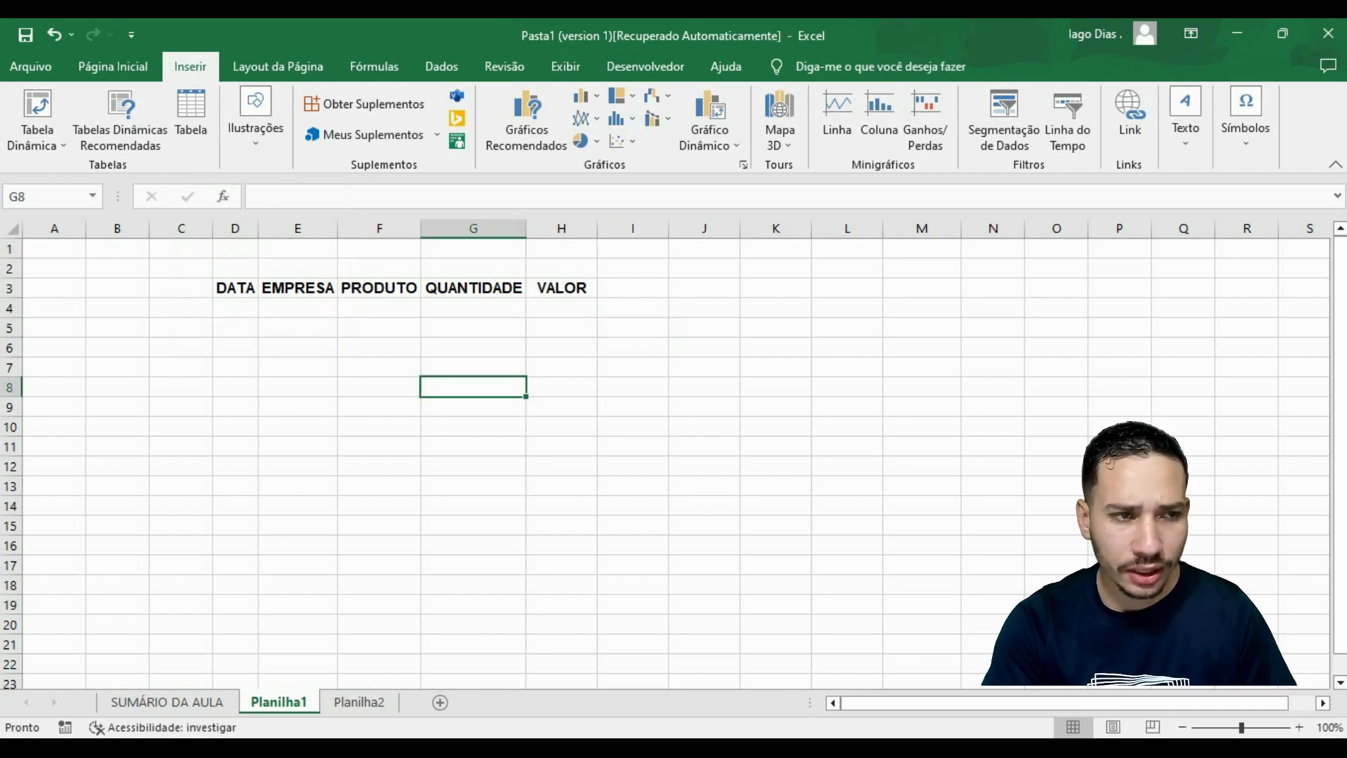
pyautogui.click(112, 66)
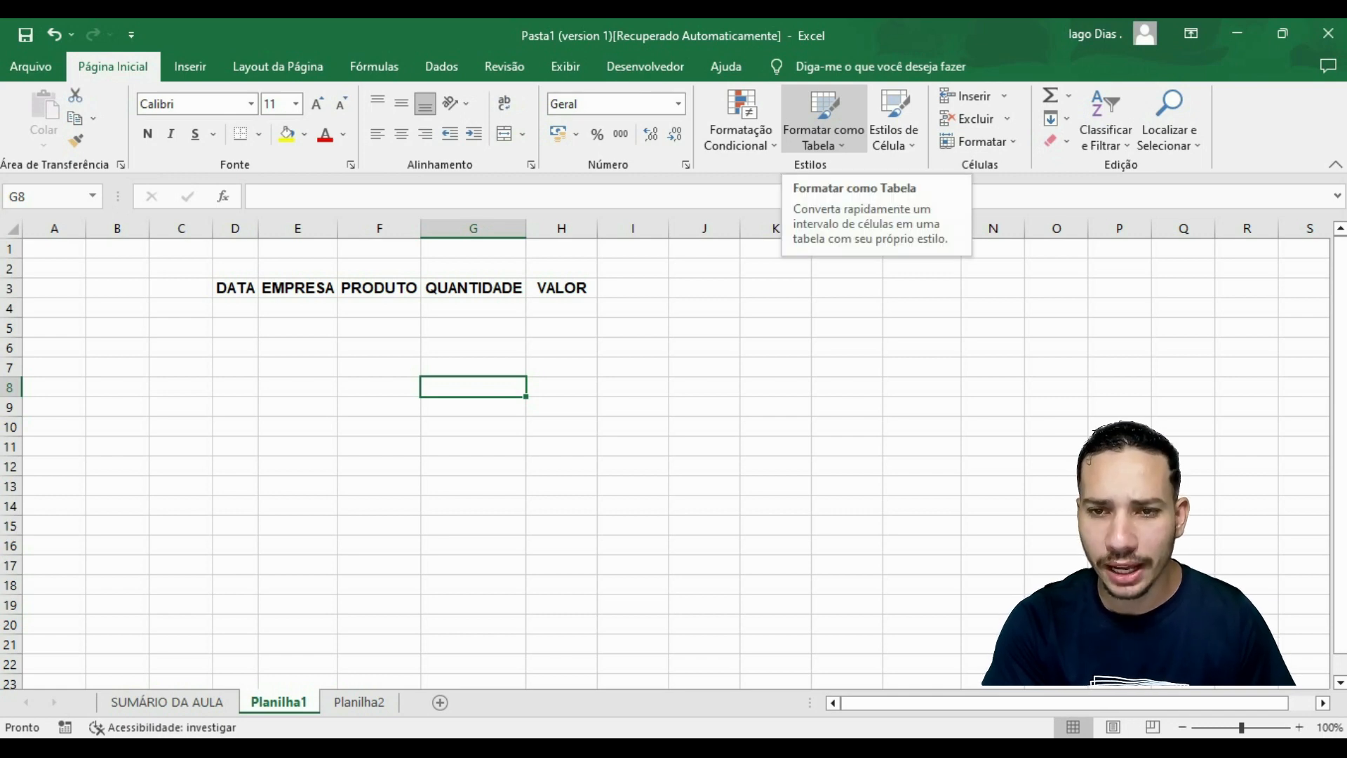
pyautogui.click(824, 133)
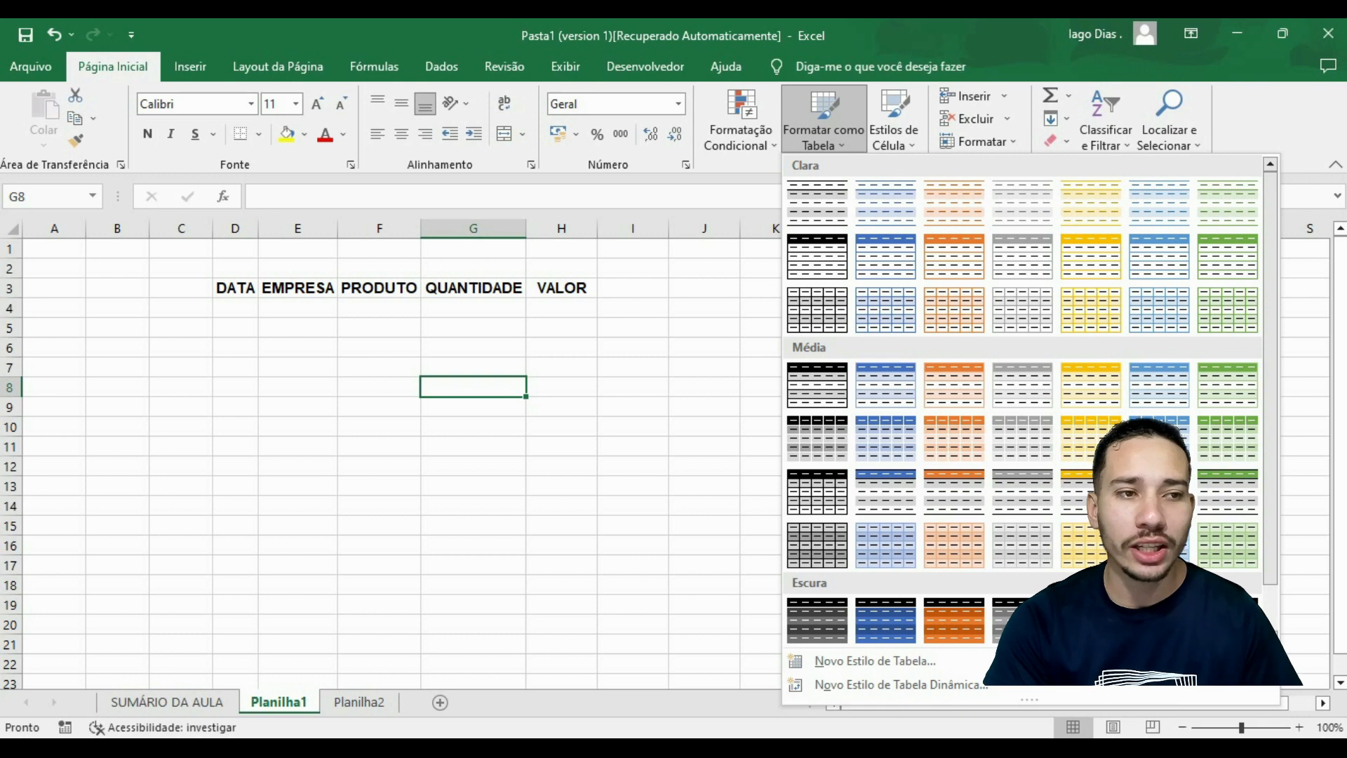
pyautogui.click(190, 67)
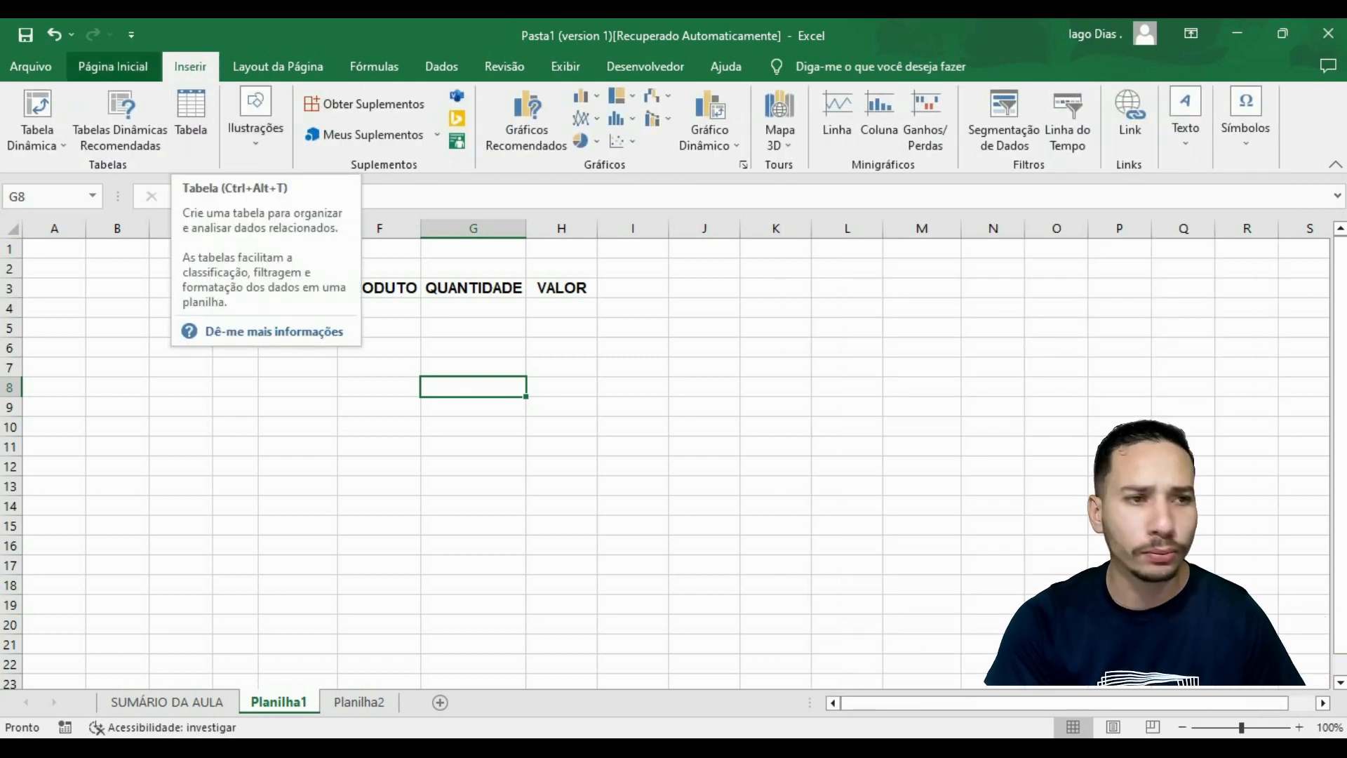
pyautogui.click(113, 67)
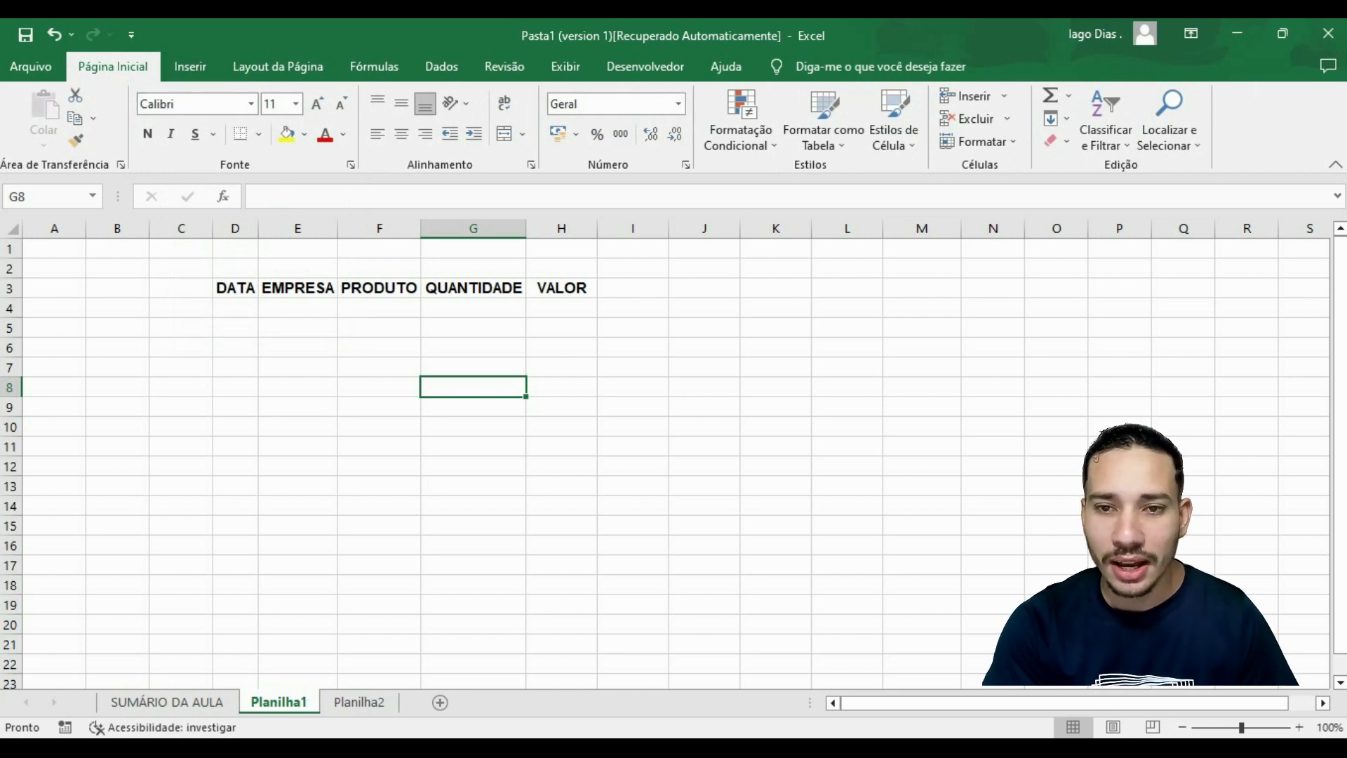
pyautogui.click(632, 327)
pyautogui.click(824, 123)
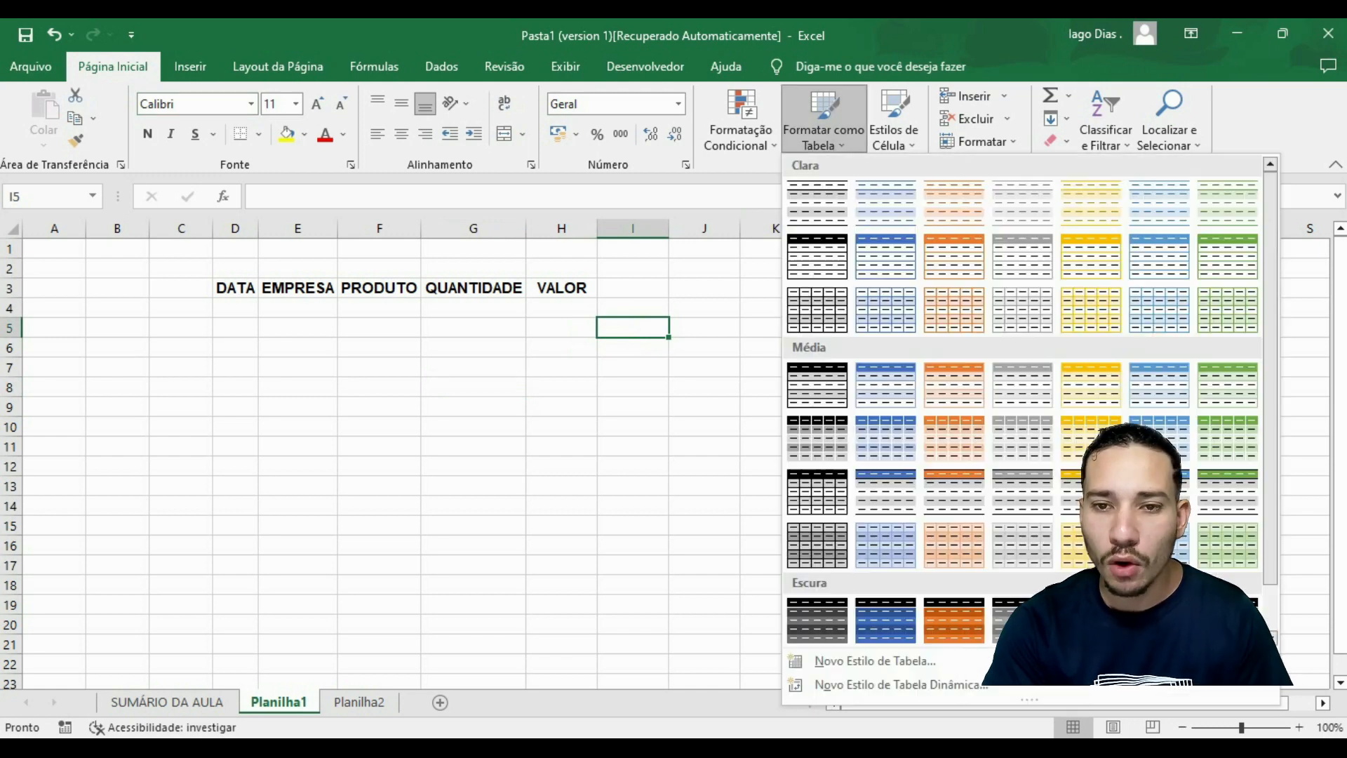
pyautogui.press('Escape')
# Format the range D3:H13 as a table with headers, using the light (Clara) style with a black header row and horizontal row lines.
pyautogui.moveTo(235, 288); pyautogui.dragTo(561, 288)
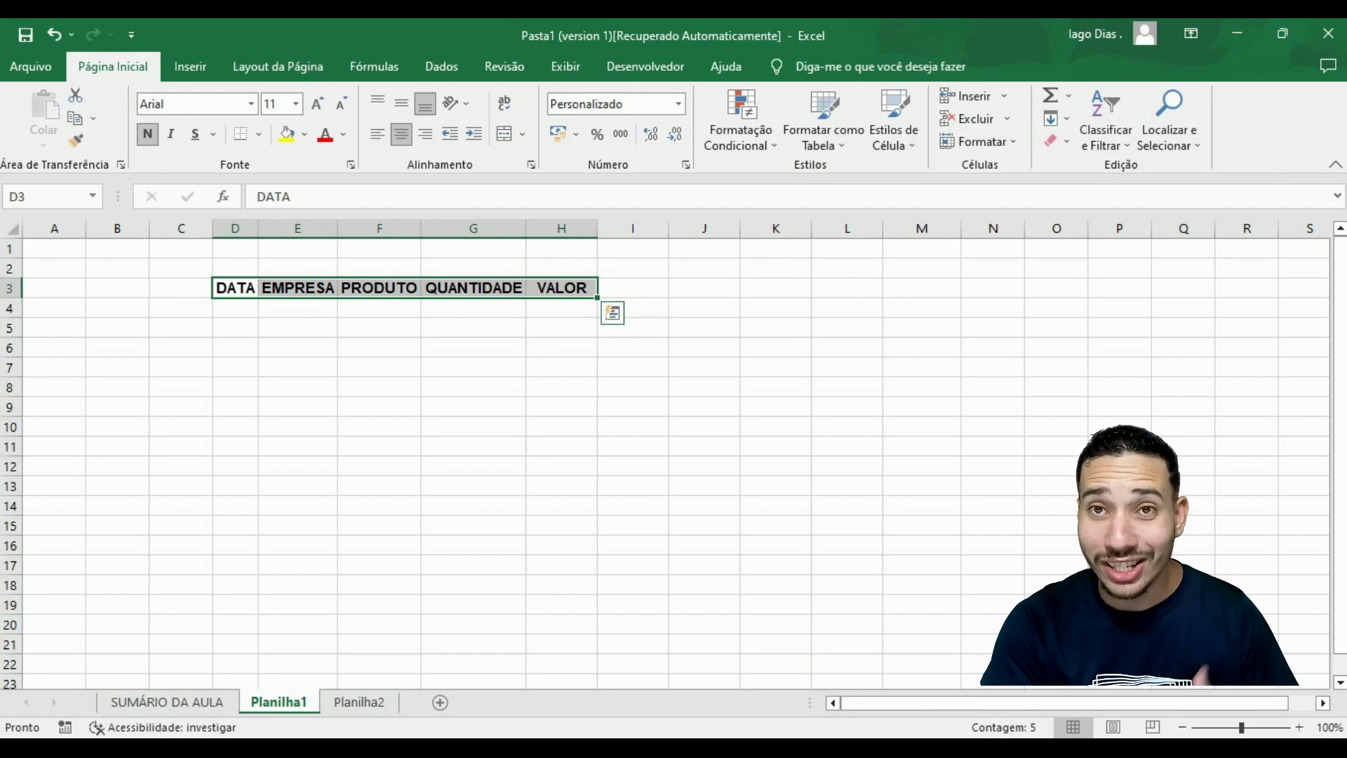
pyautogui.click(824, 122)
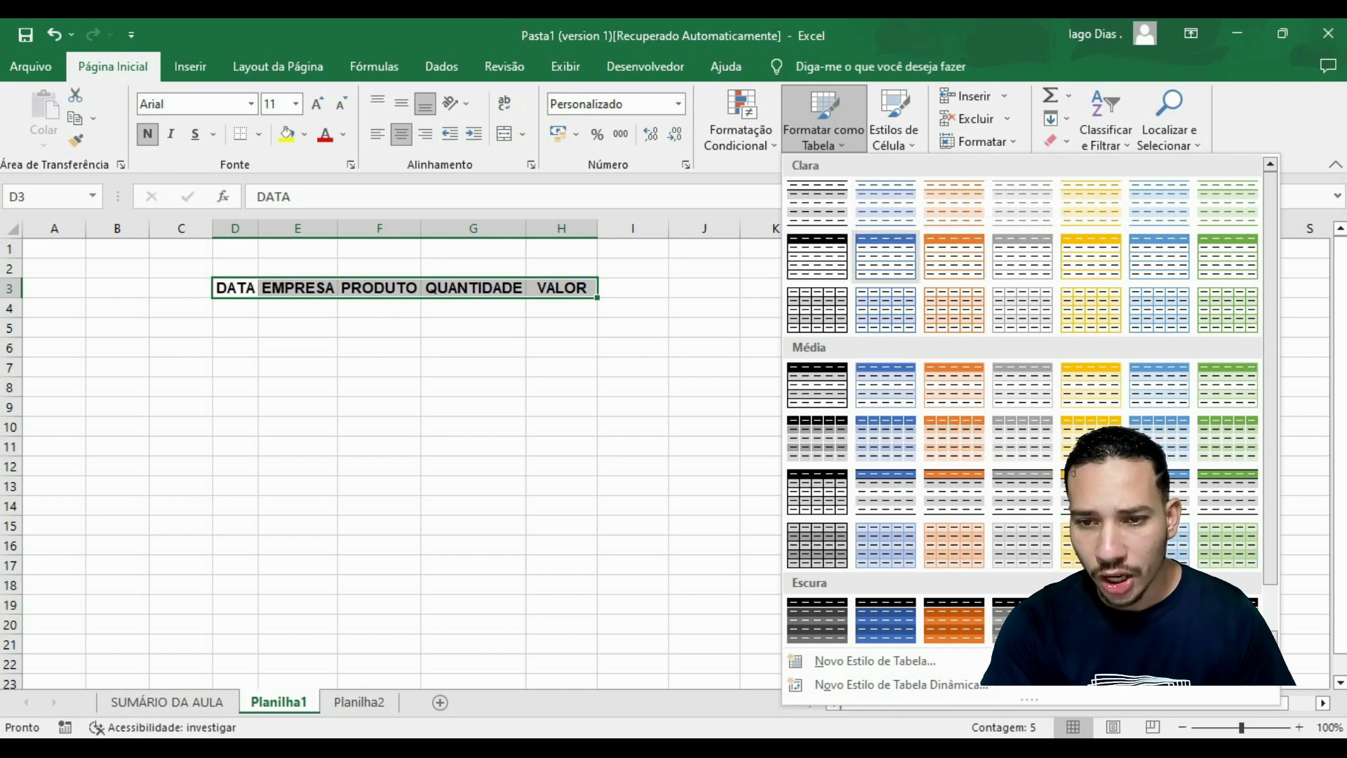
pyautogui.click(818, 256)
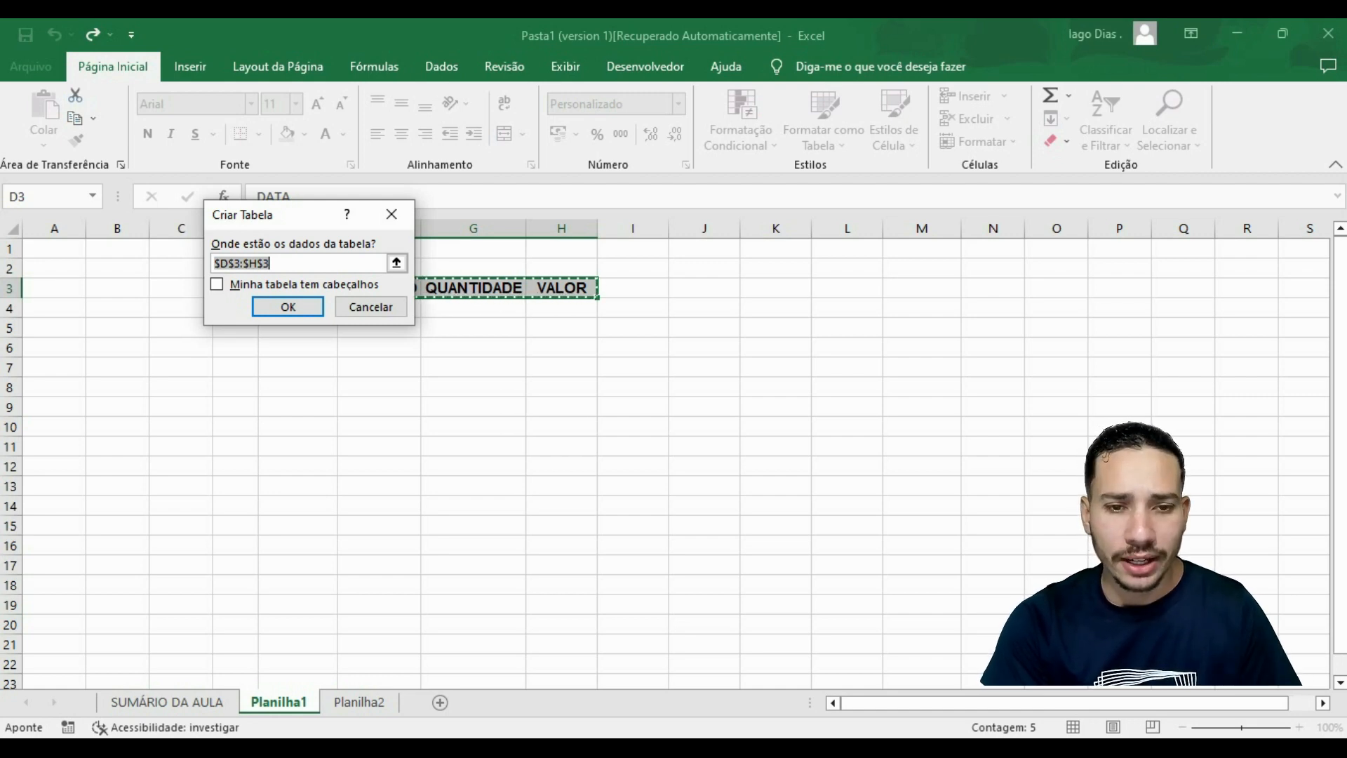
pyautogui.moveTo(561, 288); pyautogui.dragTo(226, 493)
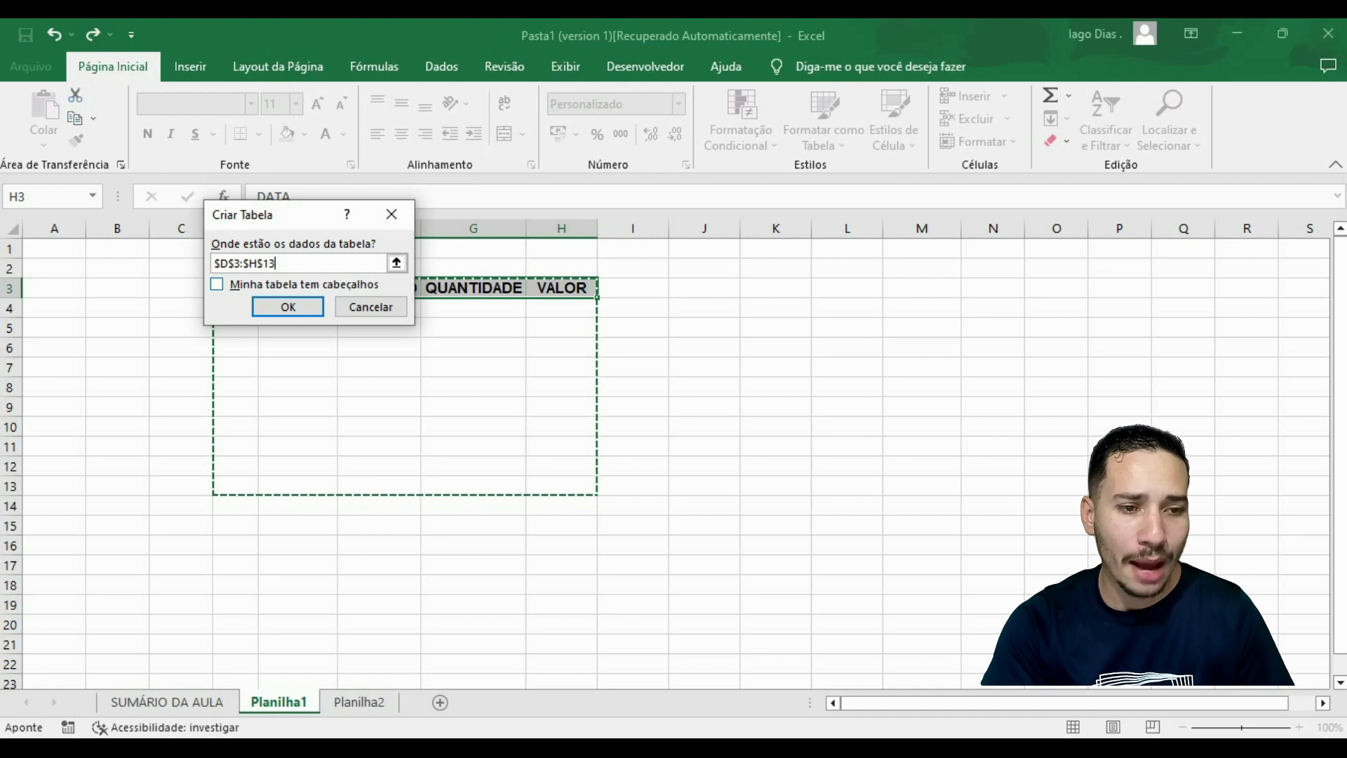
pyautogui.click(217, 284)
pyautogui.press('Return')
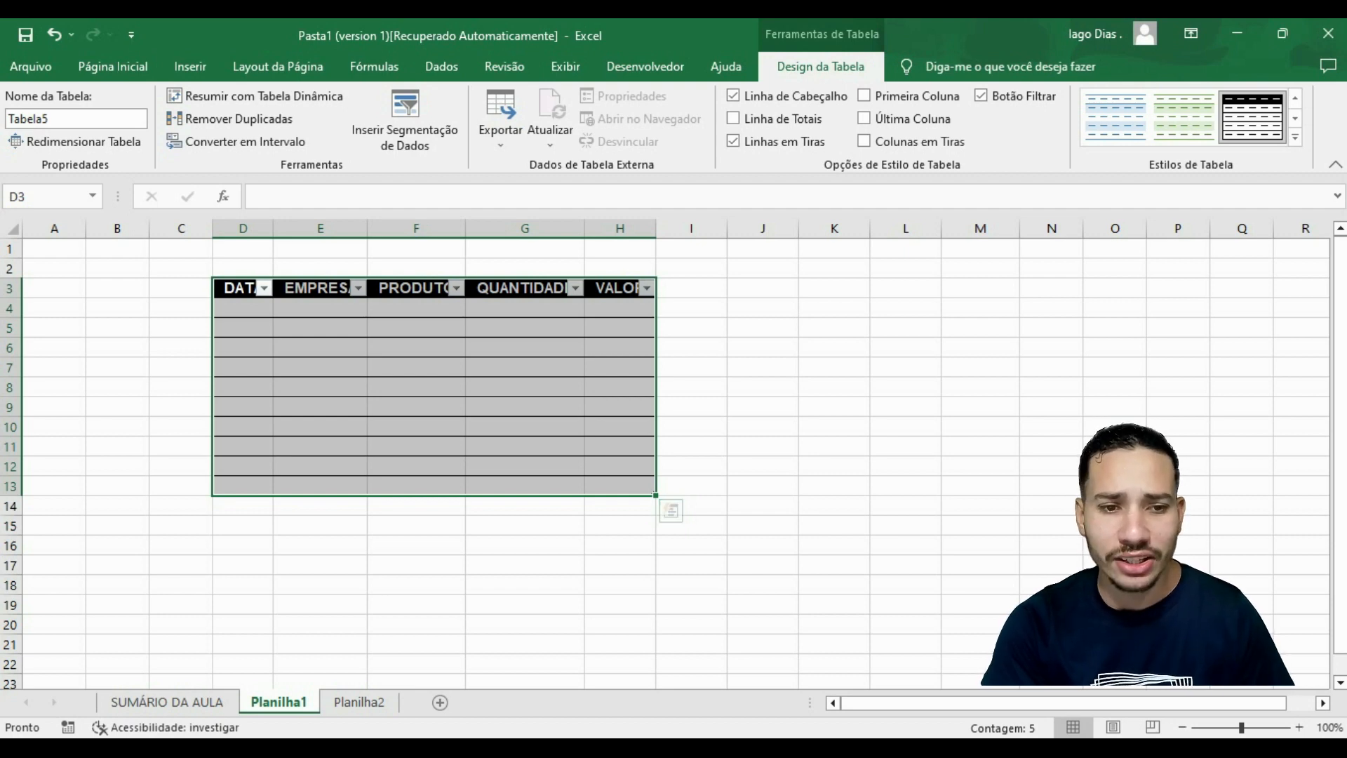
pyautogui.click(691, 327)
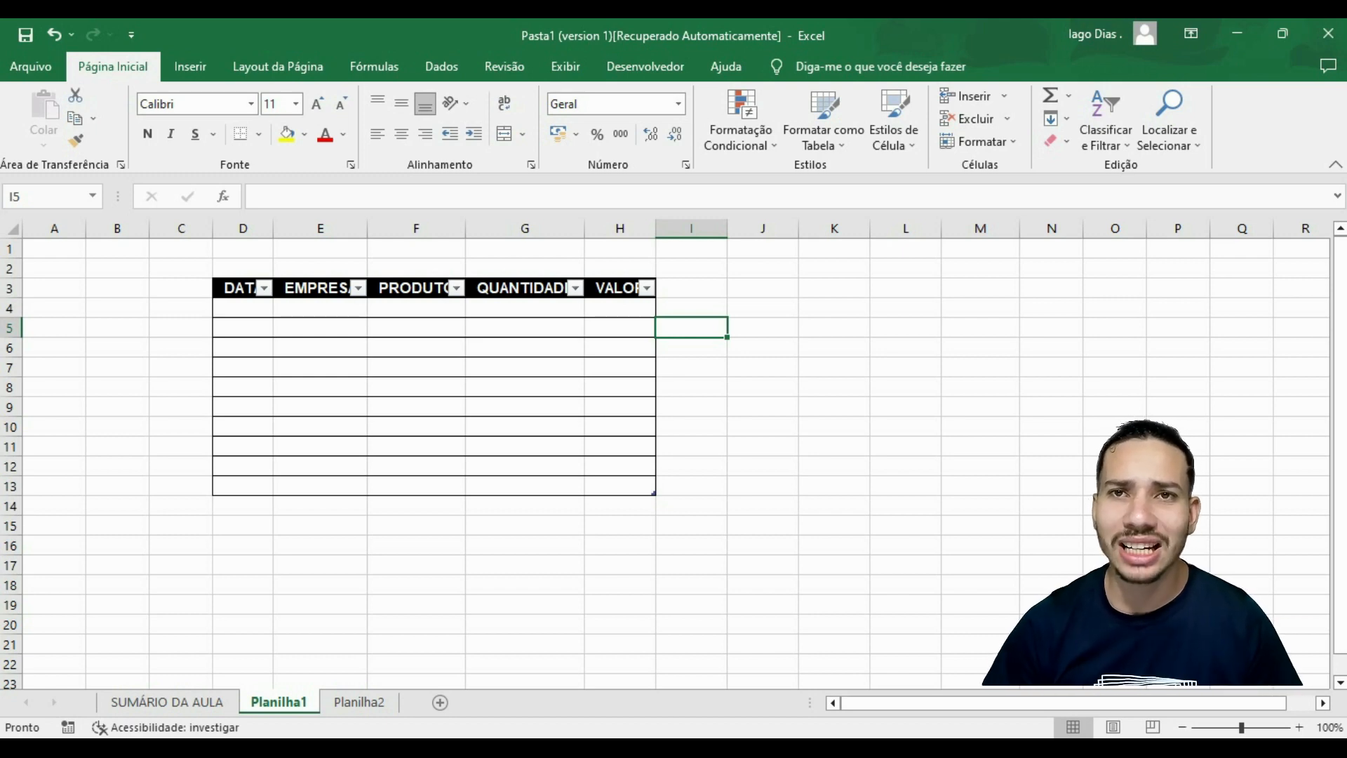
# Enter the dates 15/12, 15/12, 16/12, 16/12 and 17/12 in cells D4 to D8 of the DATA column.
pyautogui.click(242, 308)
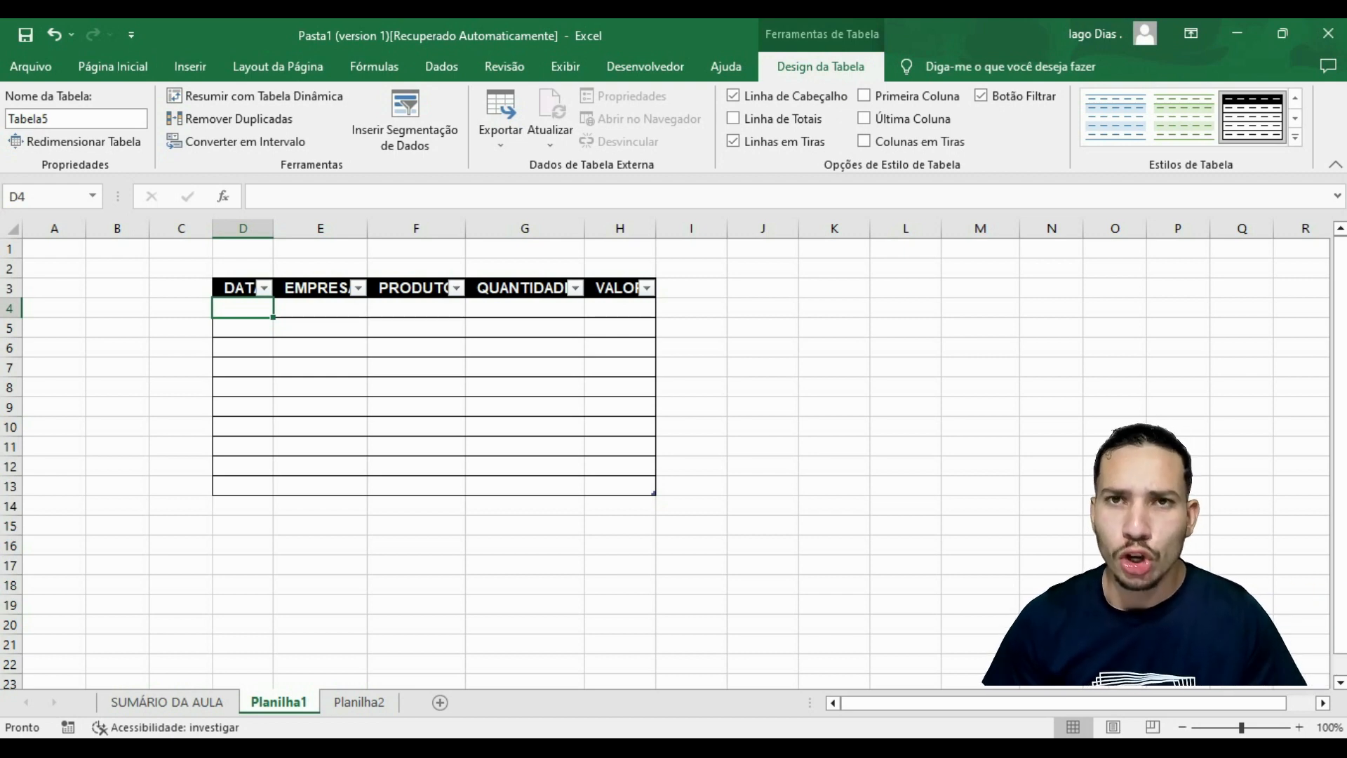
pyautogui.write('150')
pyautogui.press('BackSpace')
pyautogui.write('/12')
pyautogui.press('Return')
pyautogui.write('15/12')
pyautogui.press('Return')
pyautogui.write('16/12')
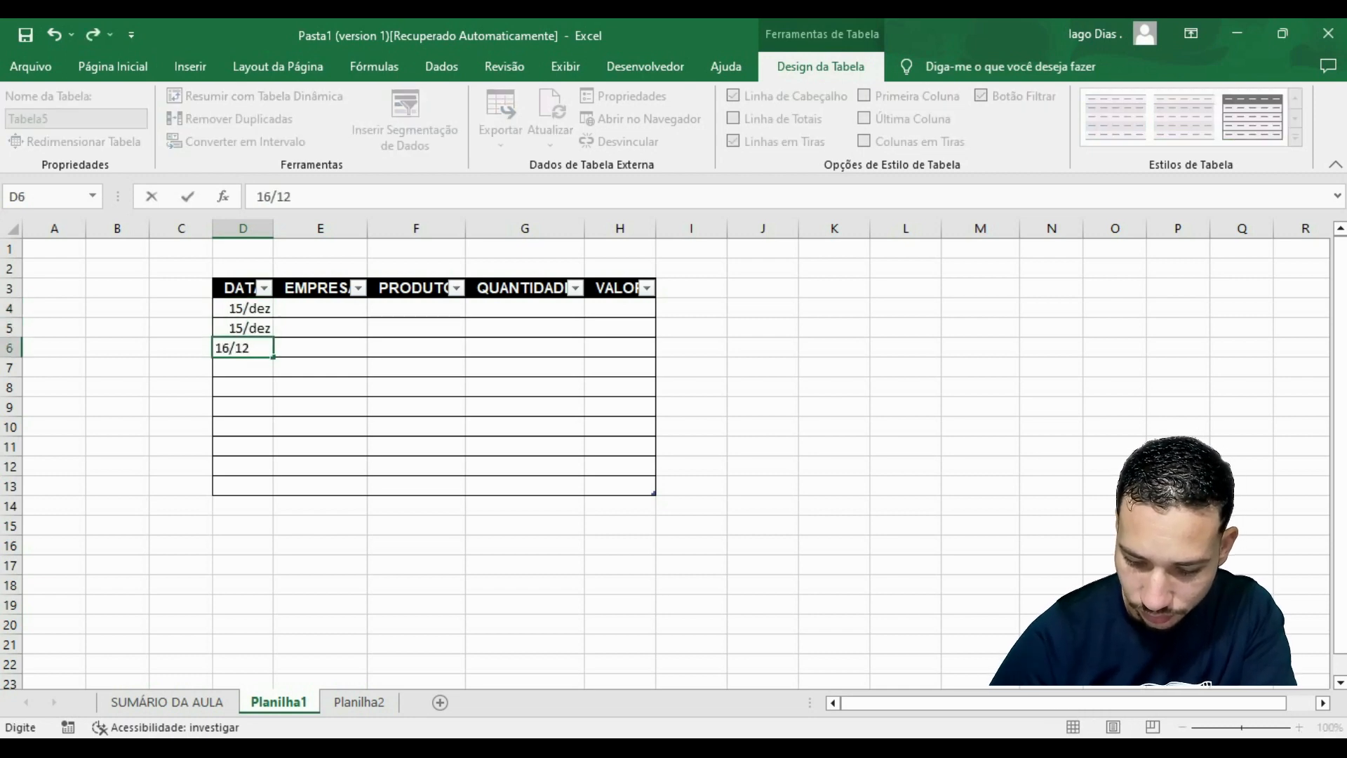
pyautogui.press('Return')
pyautogui.write('16/12')
pyautogui.press('Return')
pyautogui.write('17/12')
pyautogui.press('Return')
# Enter the dates 18/12, 18/12, 19/12, 19/12 and 20/12 in cells D9 to D13 of the DATA column.
pyautogui.write('18/')
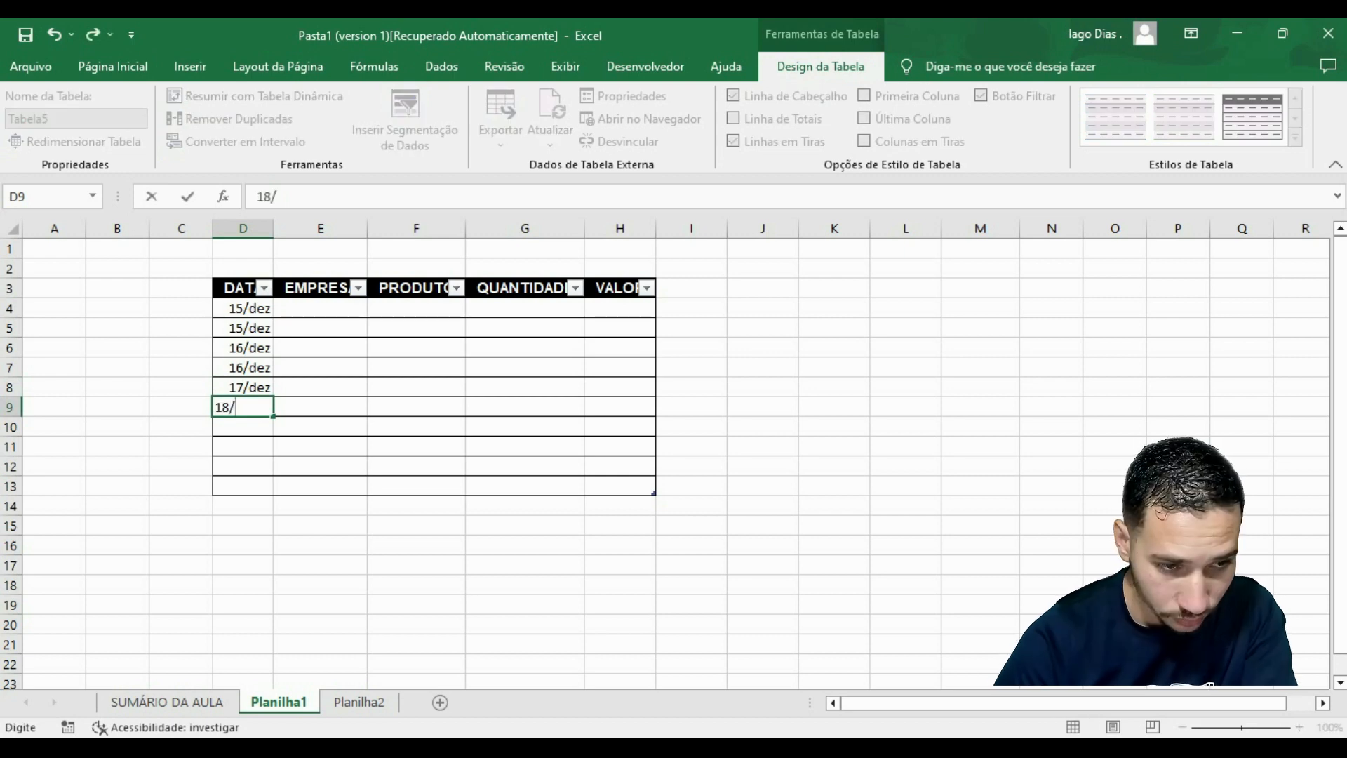
pyautogui.write('12')
pyautogui.press('Return')
pyautogui.write('18/')
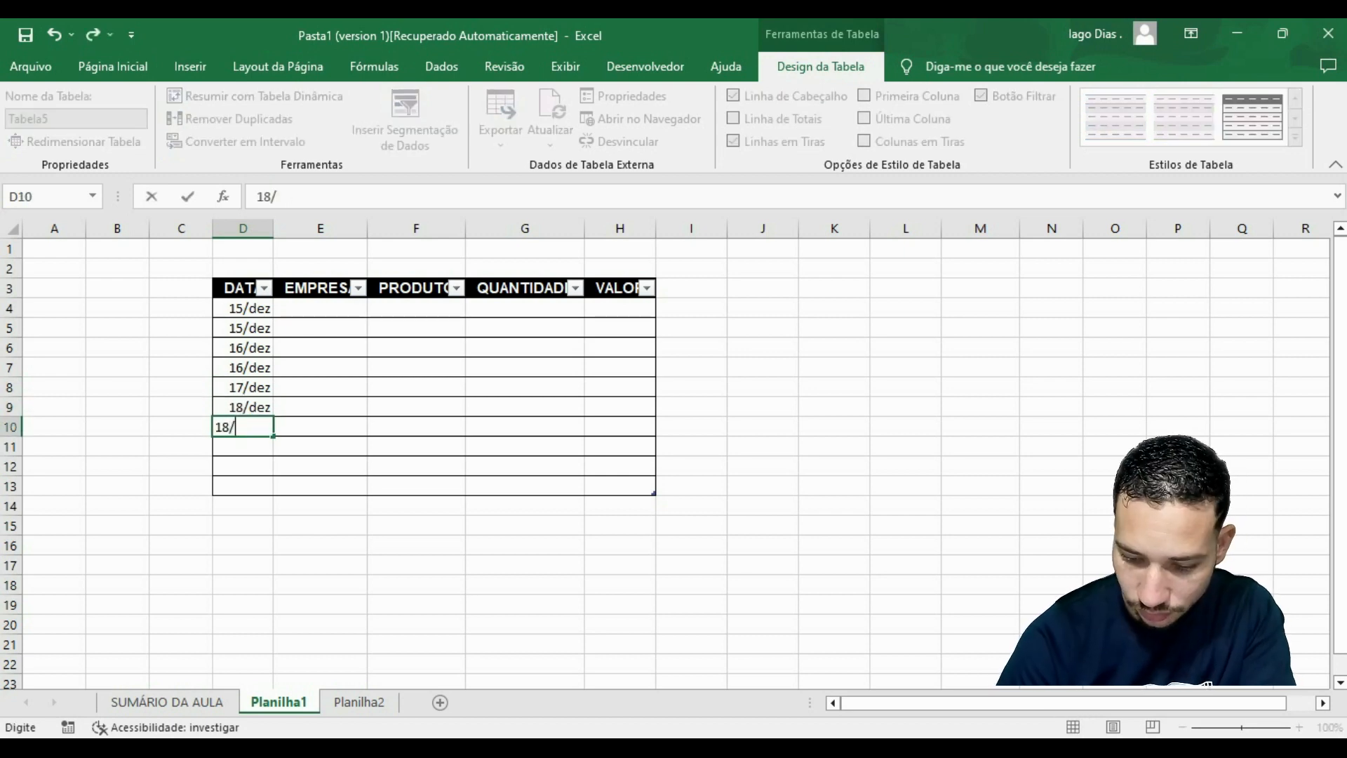
pyautogui.write('12')
pyautogui.press('Return')
pyautogui.write('19/12')
pyautogui.press('Return')
pyautogui.write('19/12')
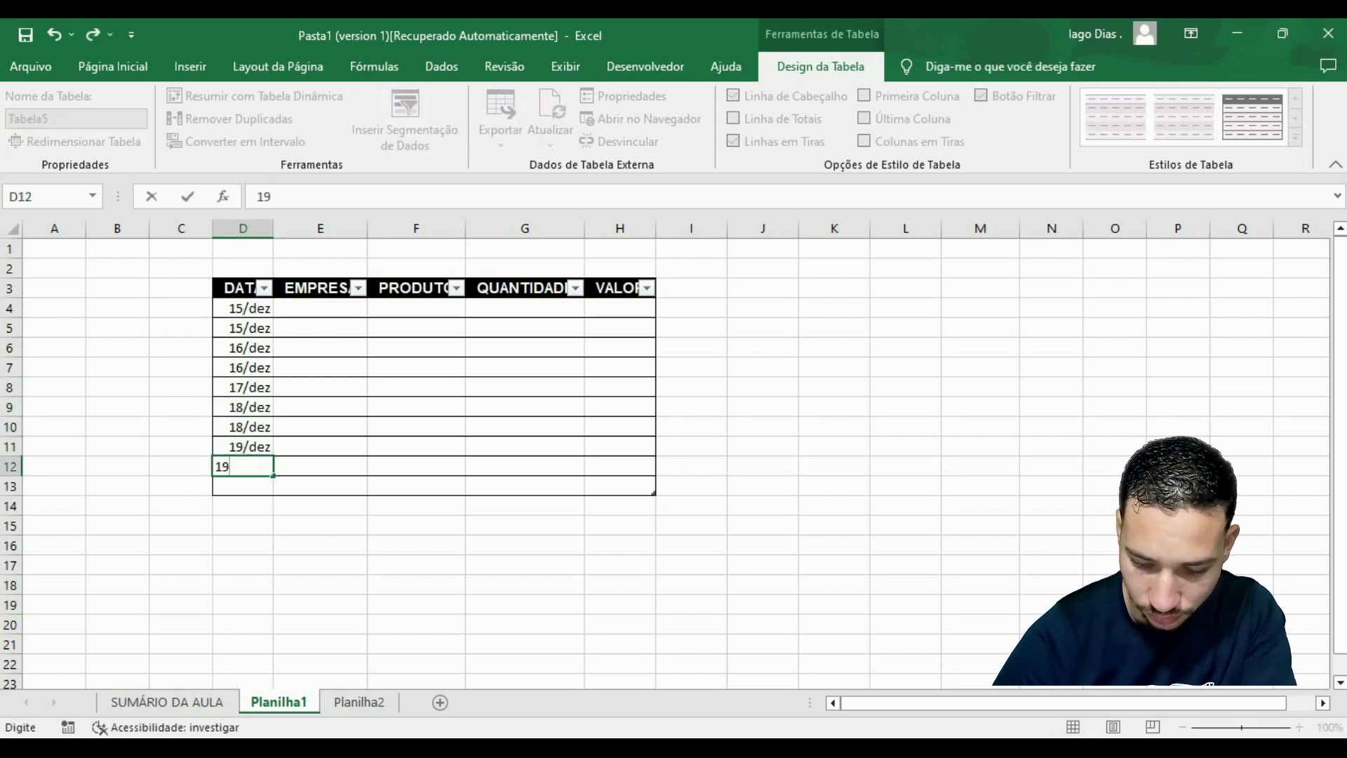
pyautogui.press('Return')
pyautogui.write('20/12')
pyautogui.press('Return')
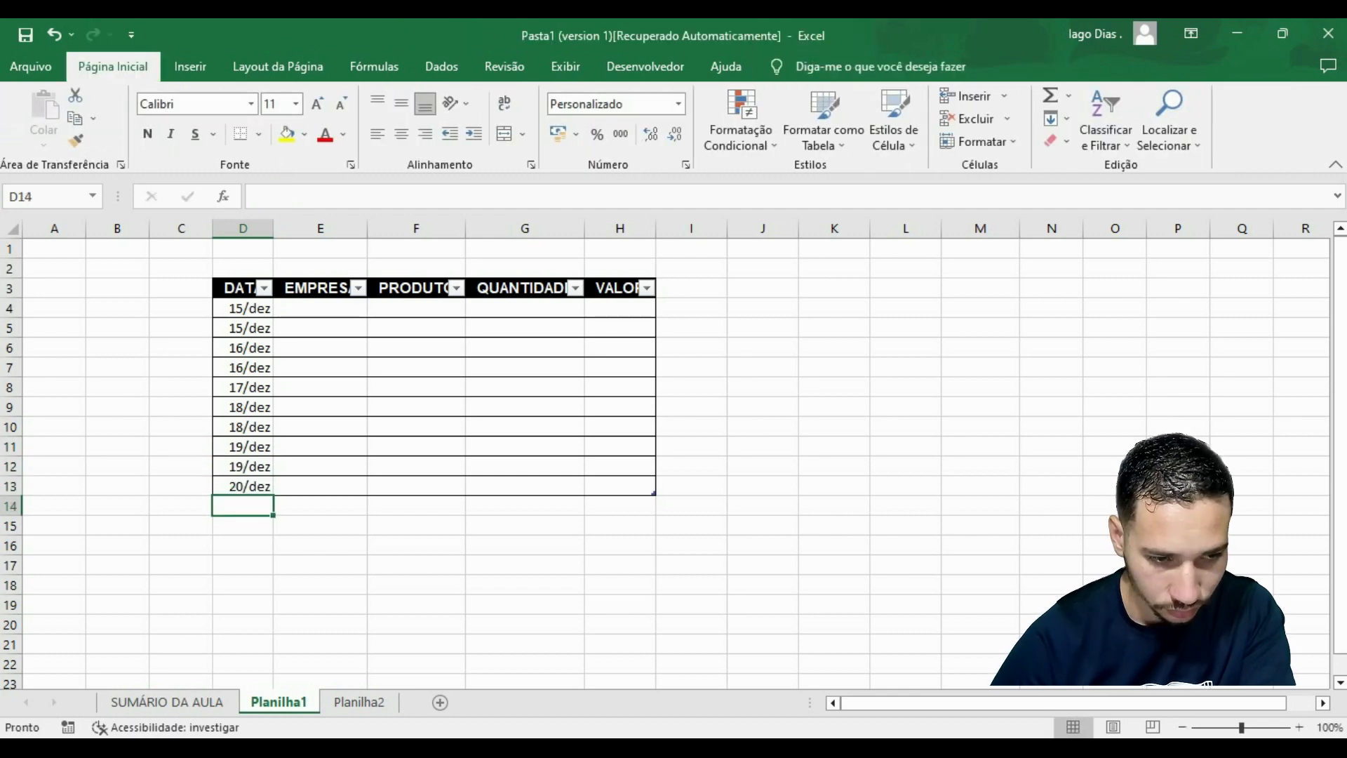
pyautogui.moveTo(416, 526); pyautogui.dragTo(417, 546)
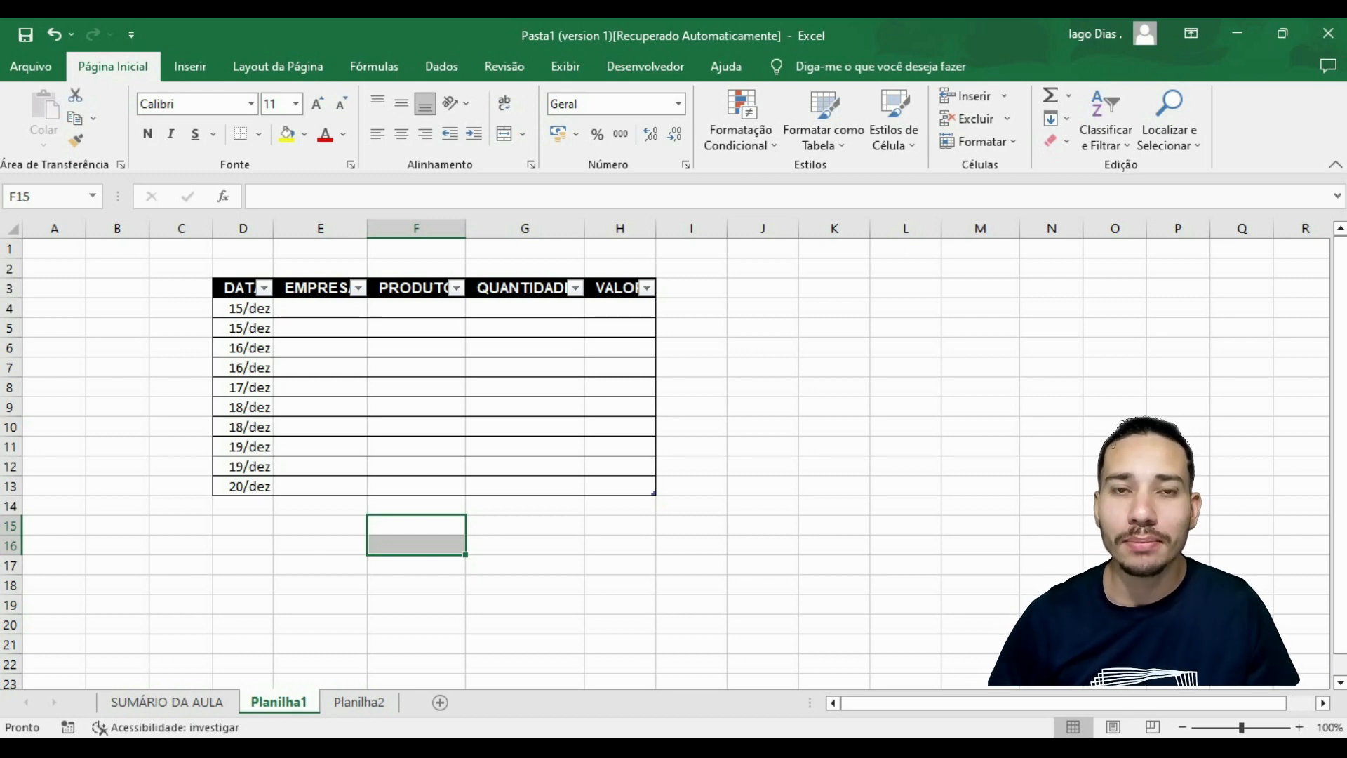
# Enter EMPRESA 1, EMPRESA 2, EMPRESA 3 and again EMPRESA 1 in cells E4 to E7 of the EMPRESA column.
pyautogui.click(321, 308)
pyautogui.write('EMPRESA 1')
pyautogui.press('Return')
pyautogui.write('EMPRESA 2')
pyautogui.press('Return')
pyautogui.write('EMPRESA 3')
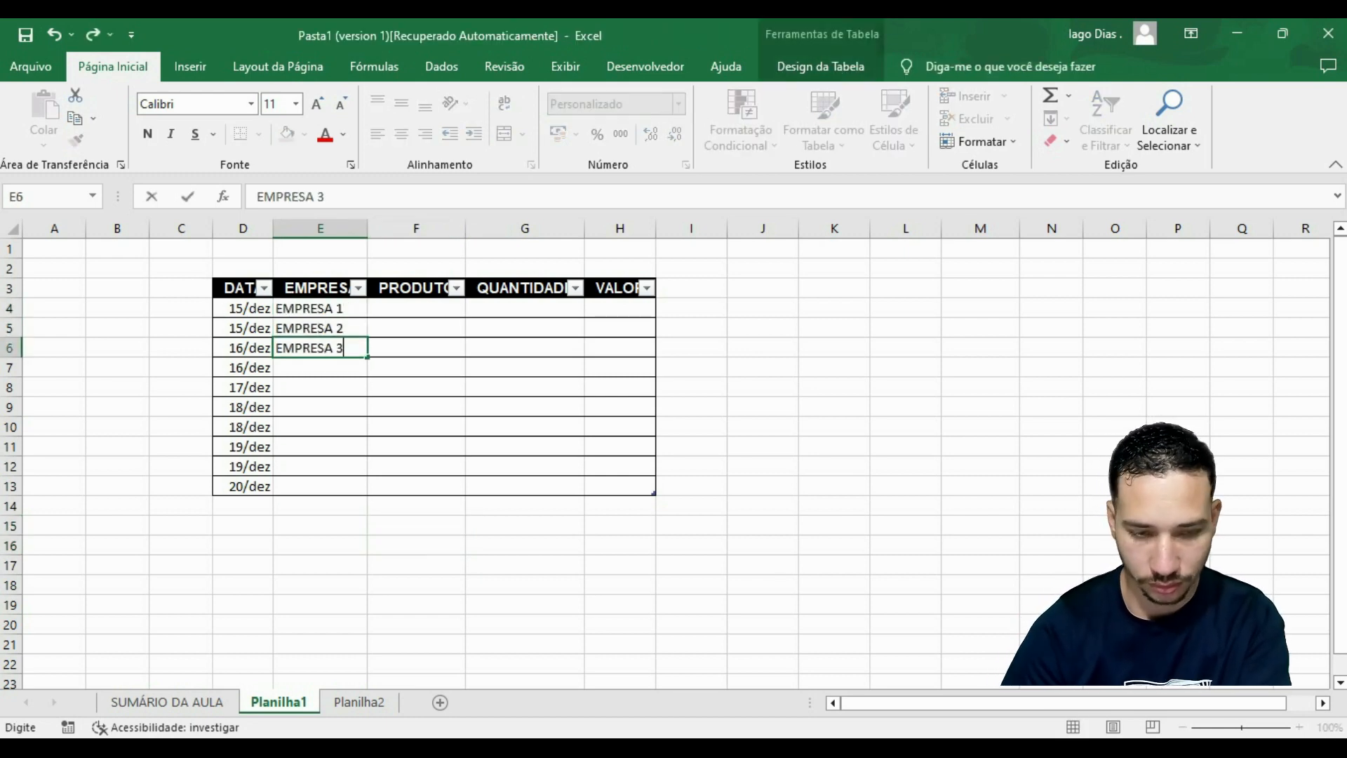
pyautogui.press('Return')
pyautogui.write('EMPRESA1')
pyautogui.press('Return')
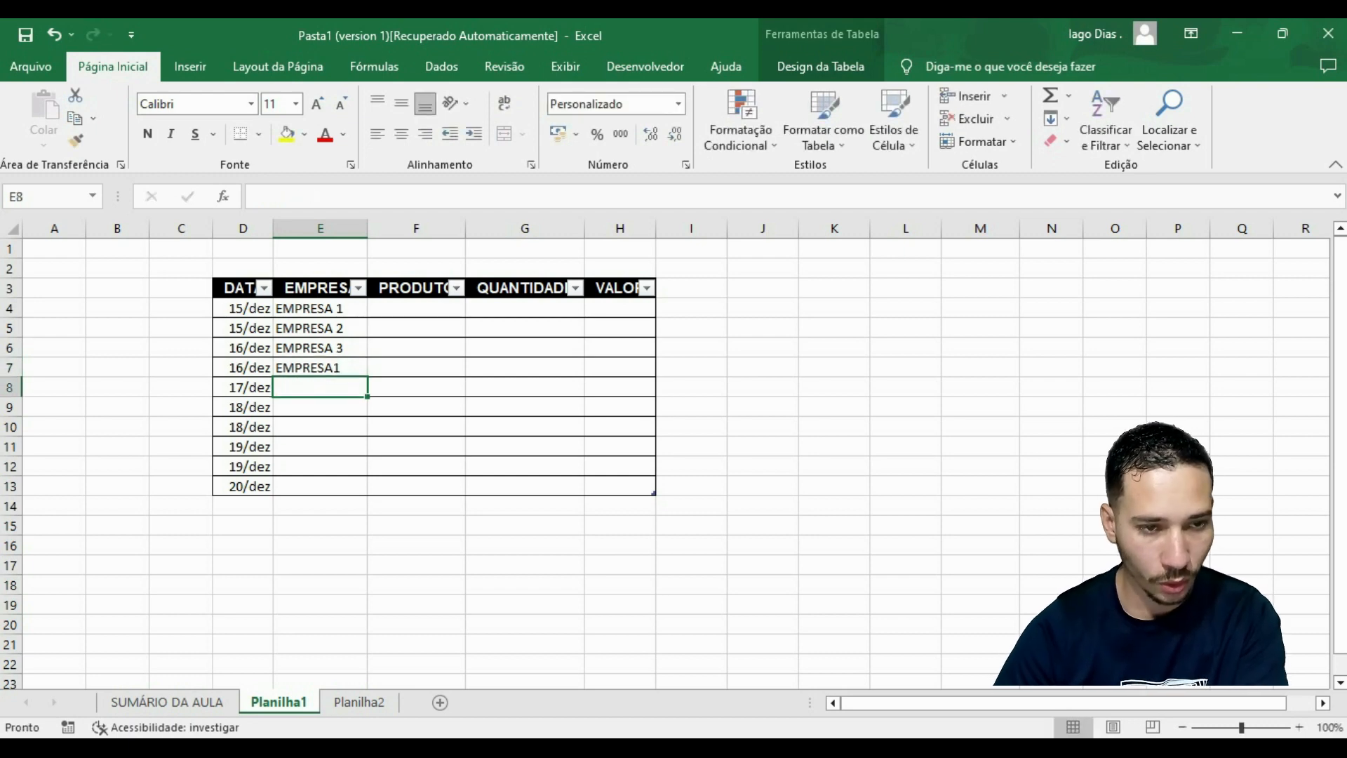
pyautogui.click(320, 368)
pyautogui.click(311, 197)
pyautogui.click(981, 466)
# Copy the company names down to E13 so that EMPRESA 1, EMPRESA 2 and EMPRESA 3 repeat in sequence.
pyautogui.moveTo(320, 328); pyautogui.dragTo(320, 487)
pyautogui.hotkey('ctrl', 'c')
pyautogui.hotkey('ctrl', 'v')
pyautogui.click(691, 545)
pyautogui.press('Escape')
pyautogui.click(763, 446)
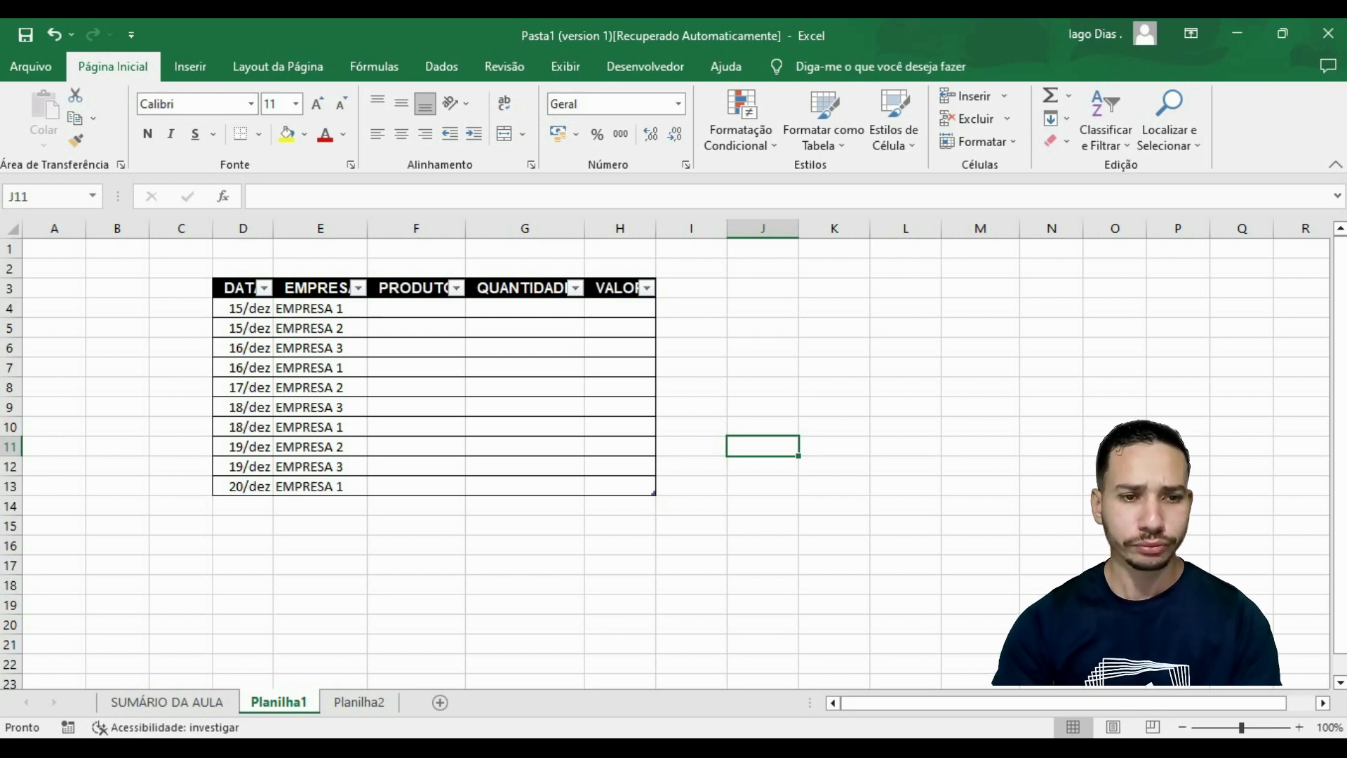
# Fill the PRODUTO column, cells F4 to F13, with PÃES FRANCES.
pyautogui.click(416, 308)
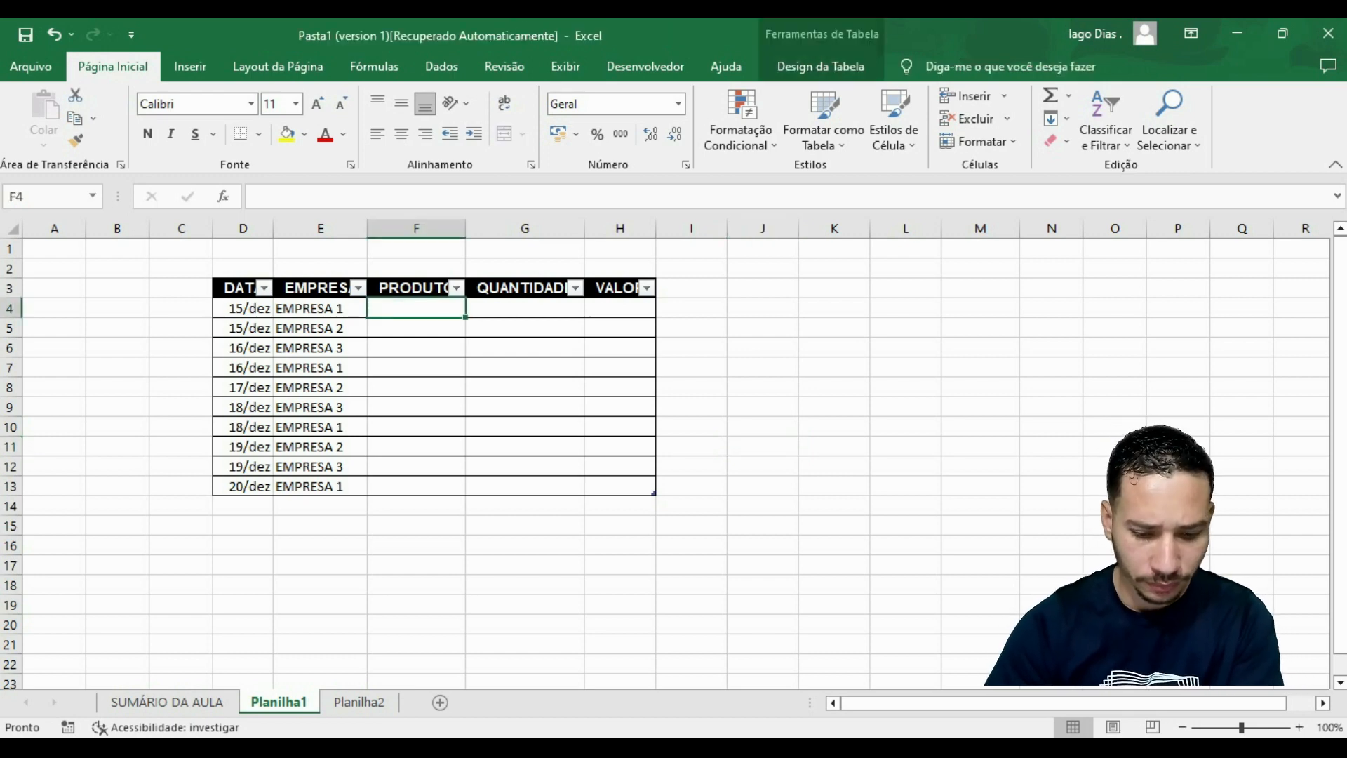
pyautogui.write('P')
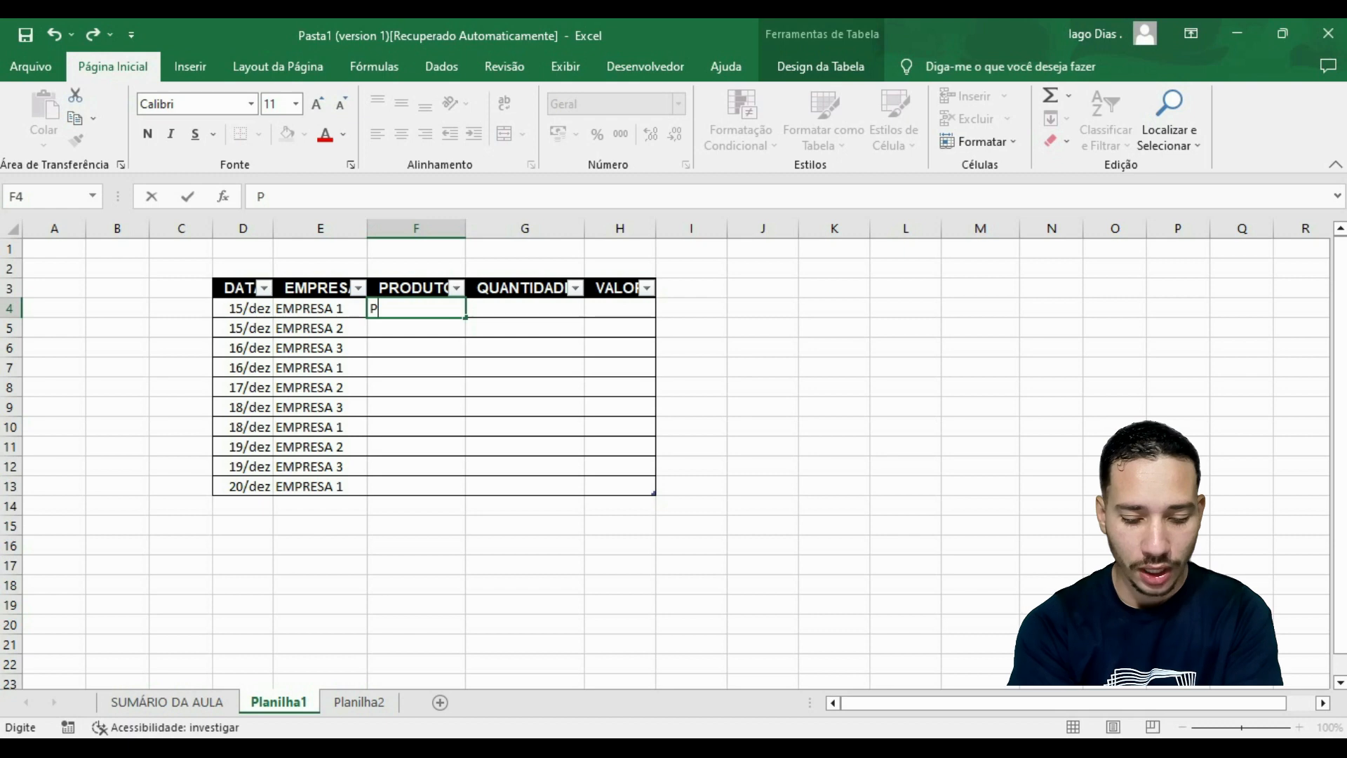
pyautogui.write('ÃES FRANCES')
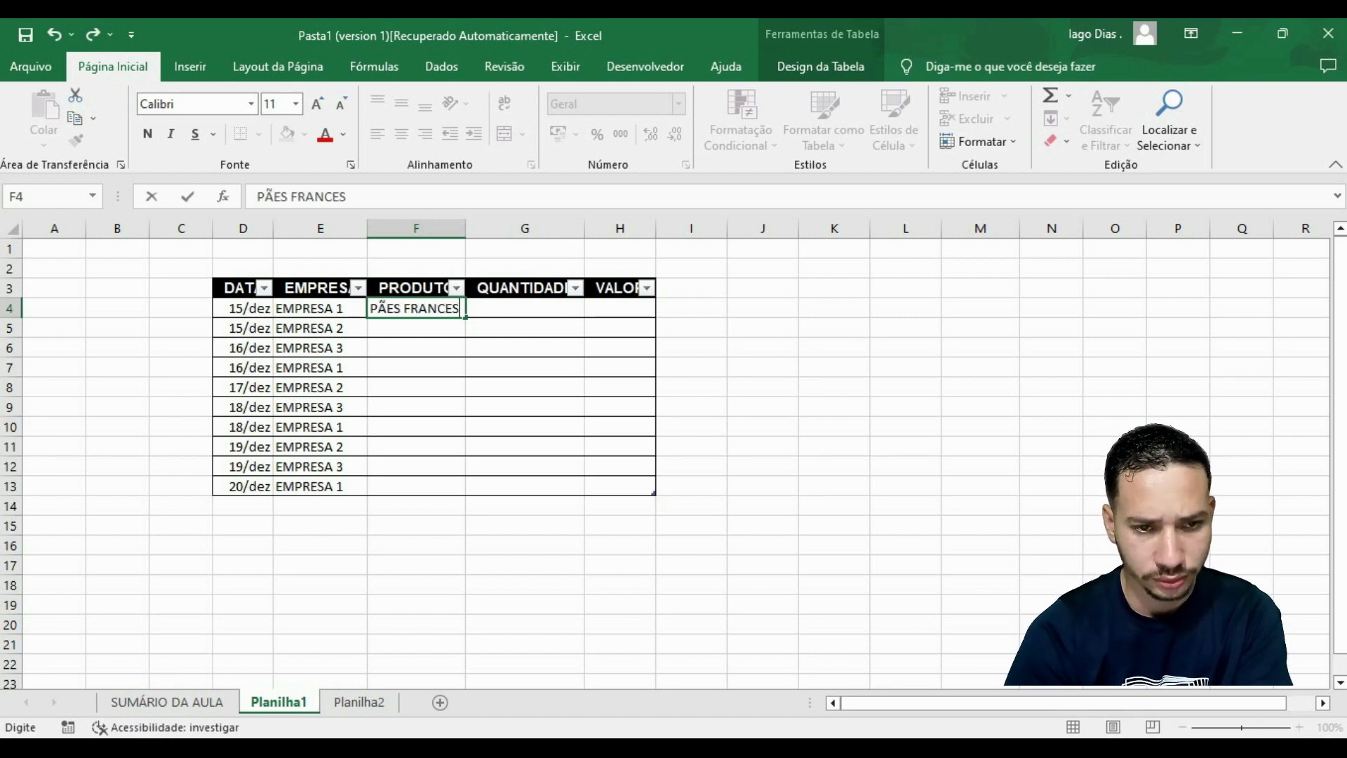
pyautogui.press('Return')
pyautogui.write('PÃES FRANCES')
pyautogui.press('Return')
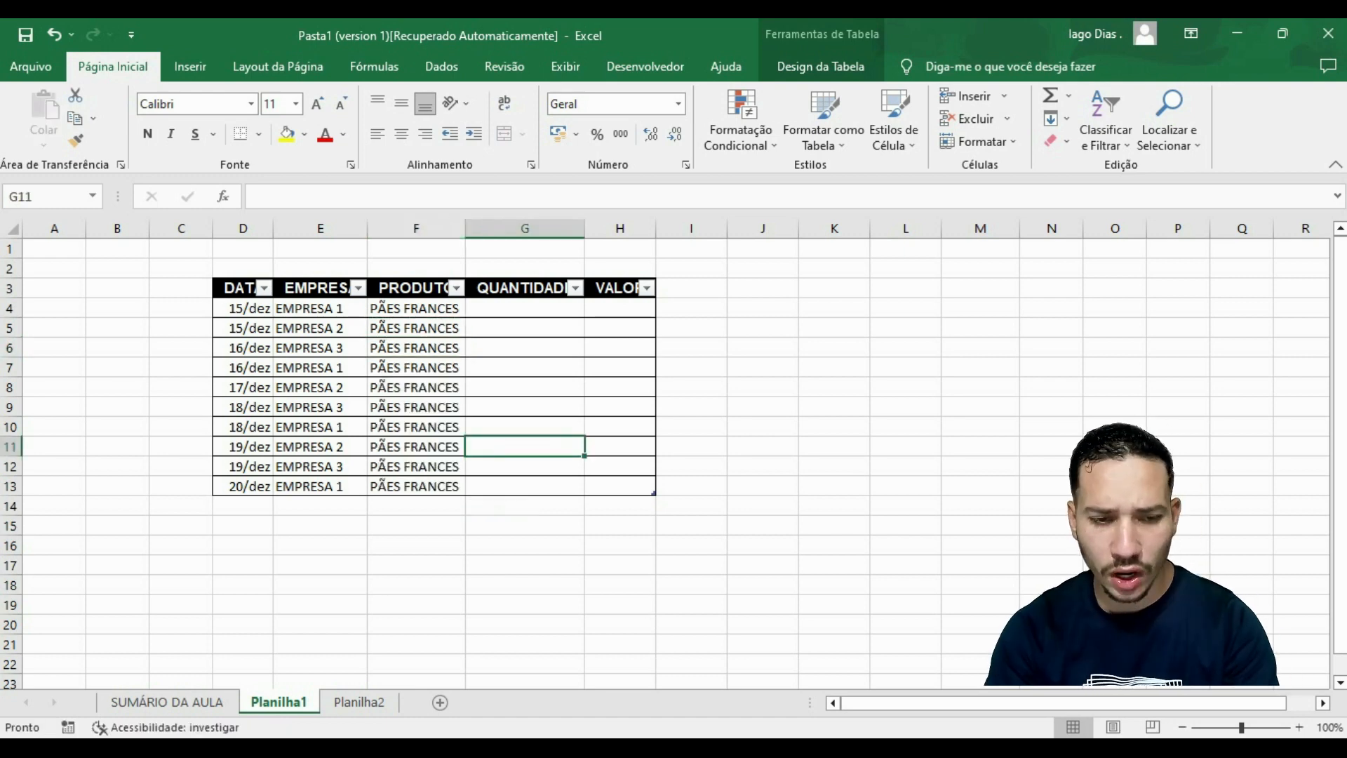
pyautogui.press('Up')
pyautogui.press('Up')
pyautogui.press('Up')
pyautogui.press('Up')
pyautogui.press('Up')
pyautogui.press('Up')
pyautogui.press('Up')
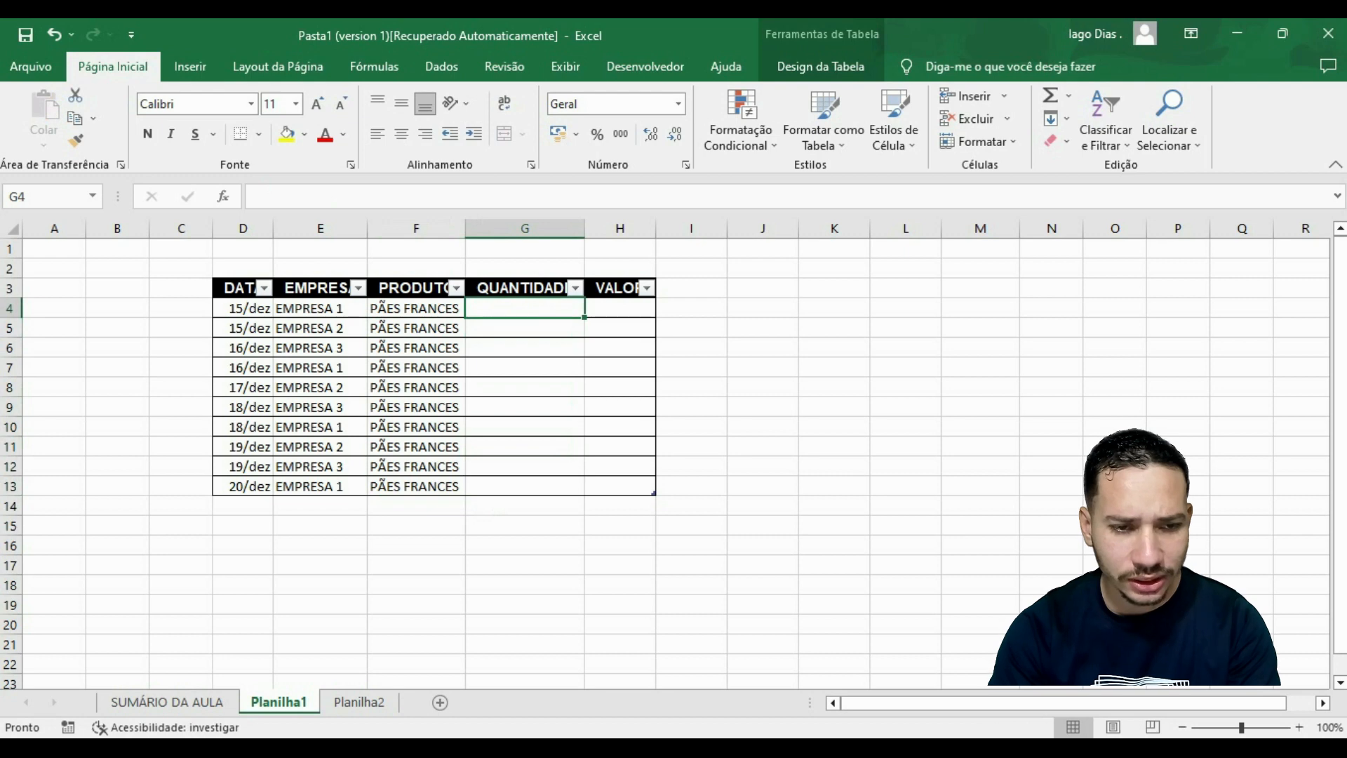
# Enter the quantities 100, 200, 300, 500, 100, 200, 300, 400, 100 and 100 in cells G4 to G13.
pyautogui.write('100')
pyautogui.press('Return')
pyautogui.write('200 300')
pyautogui.press('Return')
pyautogui.write('500')
pyautogui.press('Return')
pyautogui.write('100')
pyautogui.press('Return')
pyautogui.write('200')
pyautogui.press('Return')
pyautogui.write('300')
pyautogui.press('Return')
pyautogui.write('400')
pyautogui.press('Return')
pyautogui.write('100')
pyautogui.press('Return')
pyautogui.write('100')
pyautogui.press('Return')
pyautogui.click(619, 308)
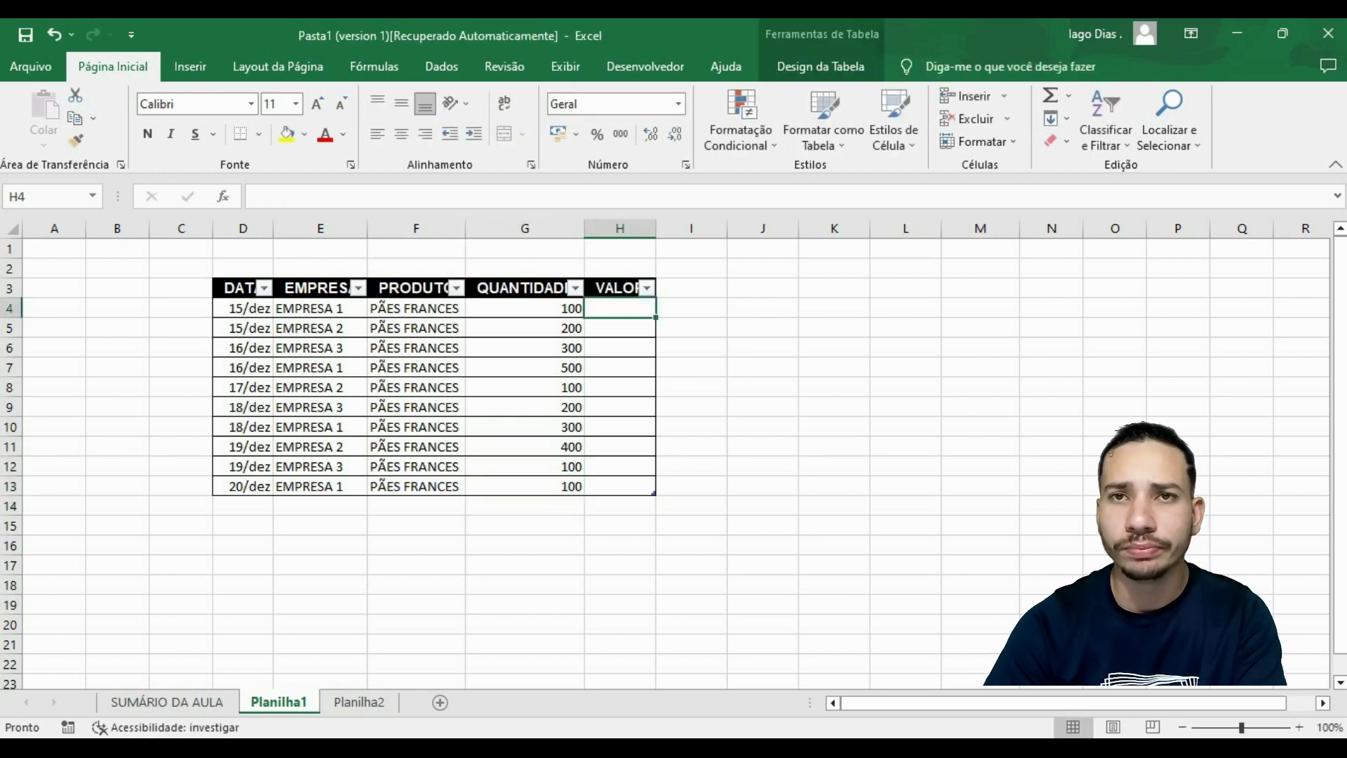
pyautogui.write('100')
pyautogui.press('Return')
pyautogui.write('200')
pyautogui.press('BackSpace')
pyautogui.press('BackSpace')
pyautogui.press('BackSpace')
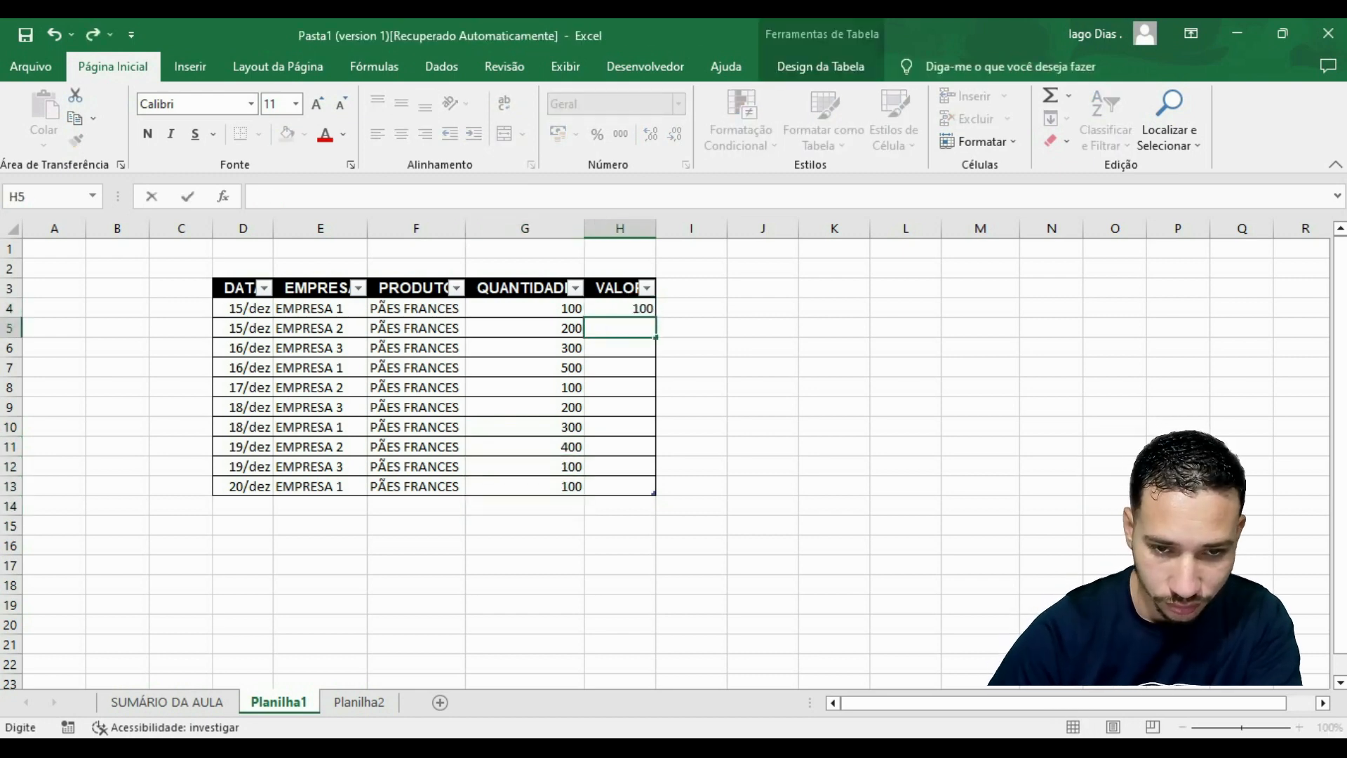
pyautogui.press('Up')
pyautogui.press('Delete')
# Enter the values 150, 250, 350, 550 and 150 in cells H4 to H8 of the VALOR column.
pyautogui.write('150')
pyautogui.press('Return')
pyautogui.write('250')
pyautogui.press('Return')
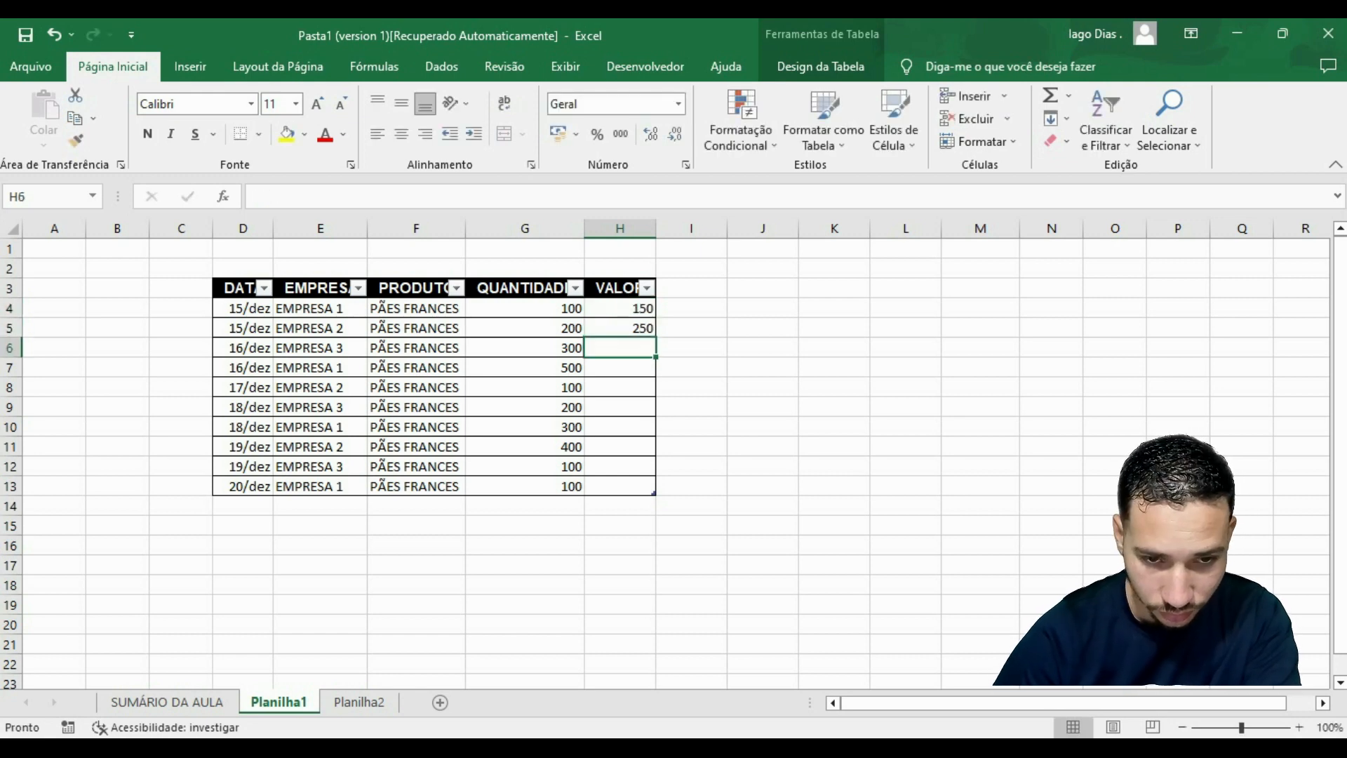
pyautogui.write('350')
pyautogui.press('Return')
pyautogui.write('550')
pyautogui.press('Return')
pyautogui.write('150')
# Enter the values 250, 350, 450, 150 and 150 in cells H9 to H13 of the VALOR column.
pyautogui.press('Return')
pyautogui.write('250')
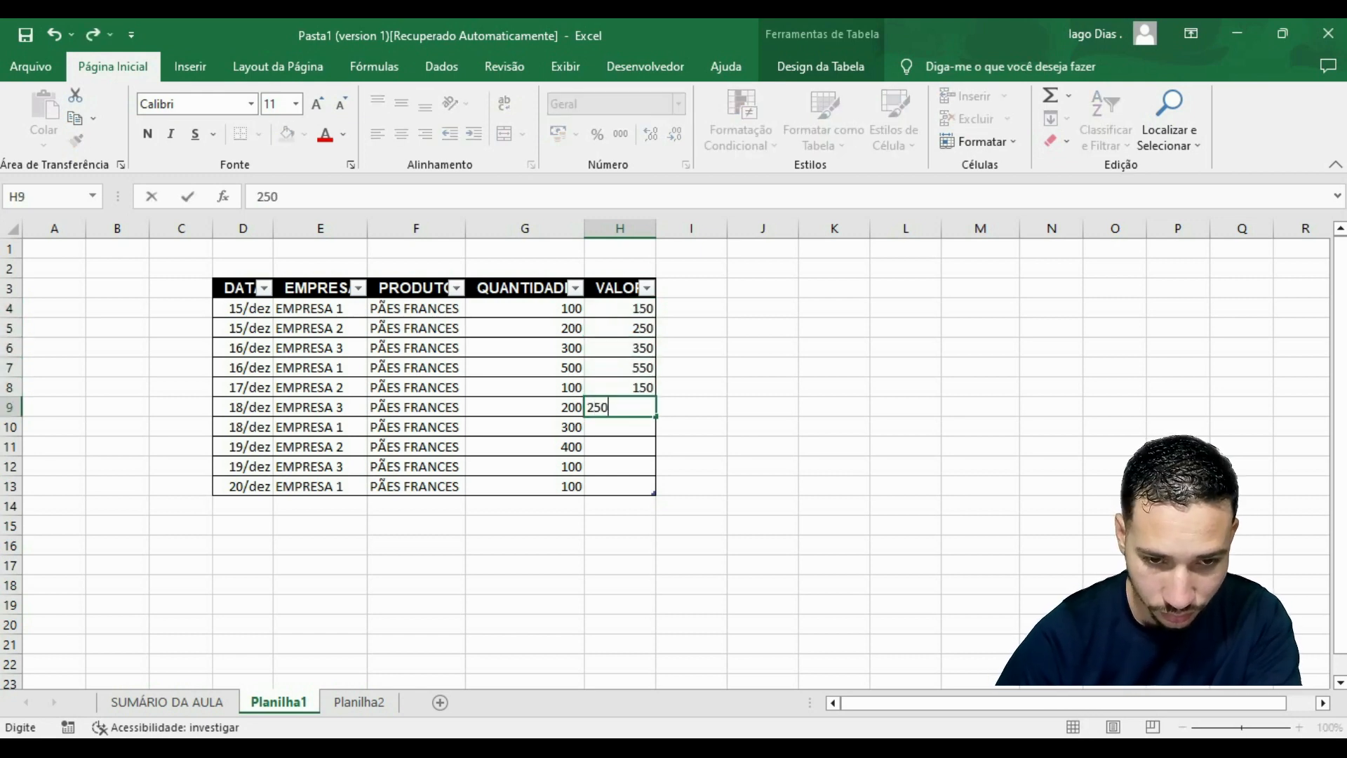
pyautogui.press('Return')
pyautogui.write('350')
pyautogui.press('Return')
pyautogui.press('Return')
pyautogui.write('150')
pyautogui.press('Return')
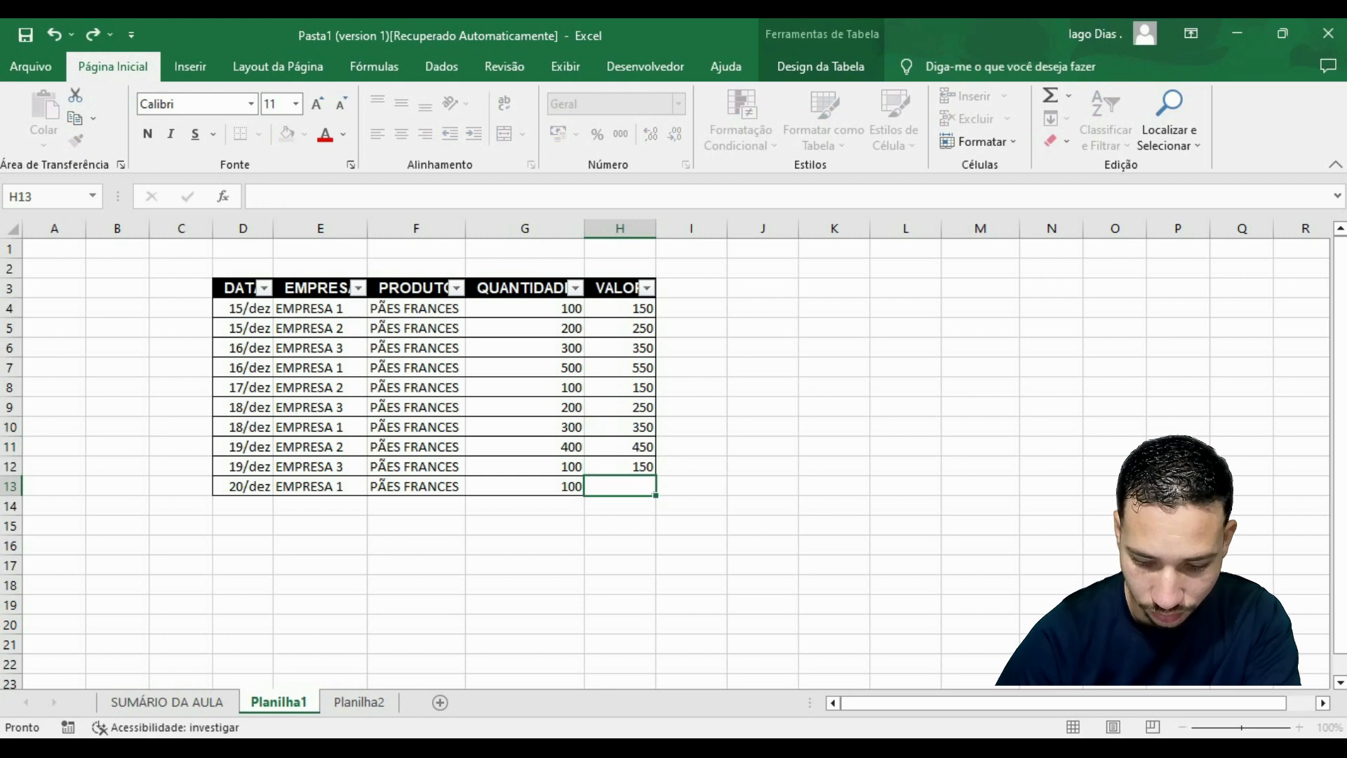
pyautogui.write('150')
pyautogui.press('Return')
pyautogui.click(763, 367)
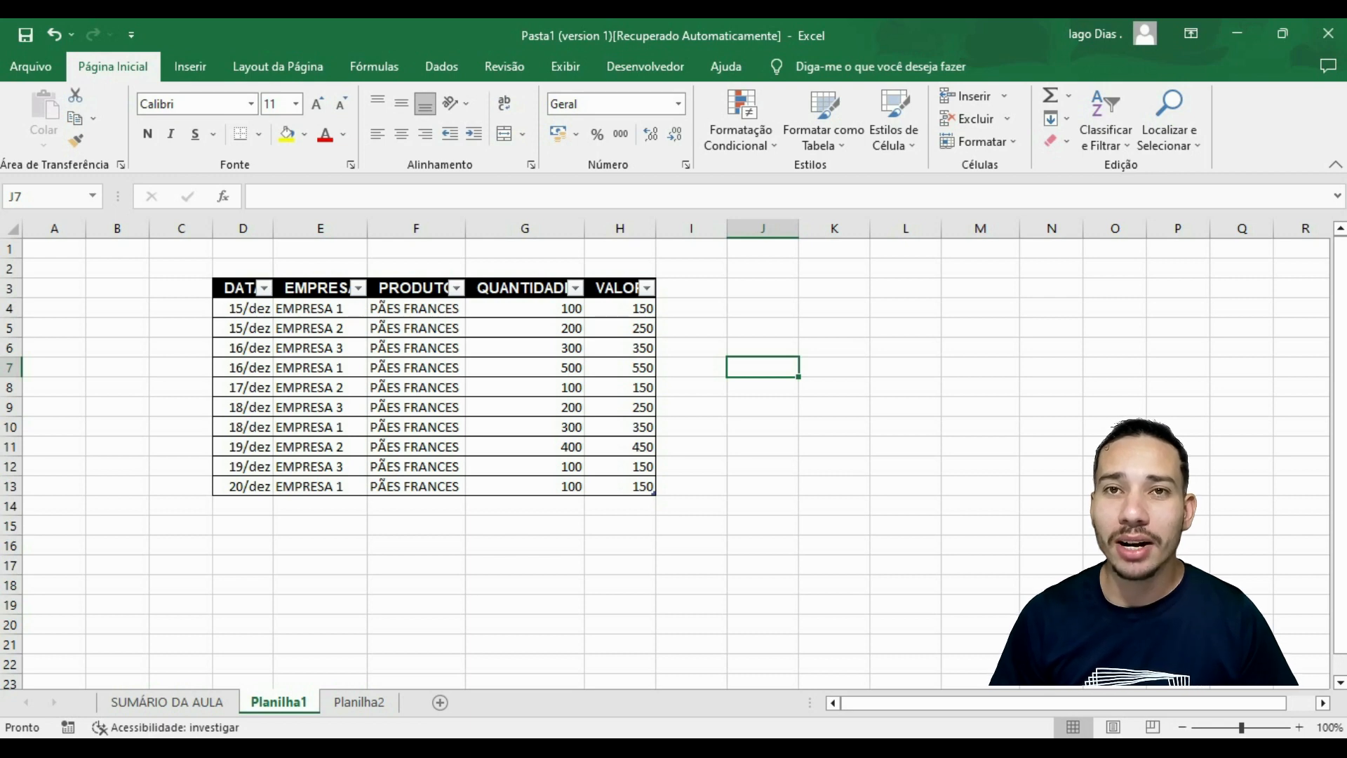
# Turn on the table's totals row (Linha de Totais) and inspect the formula of the VALOR total.
pyautogui.click(619, 506)
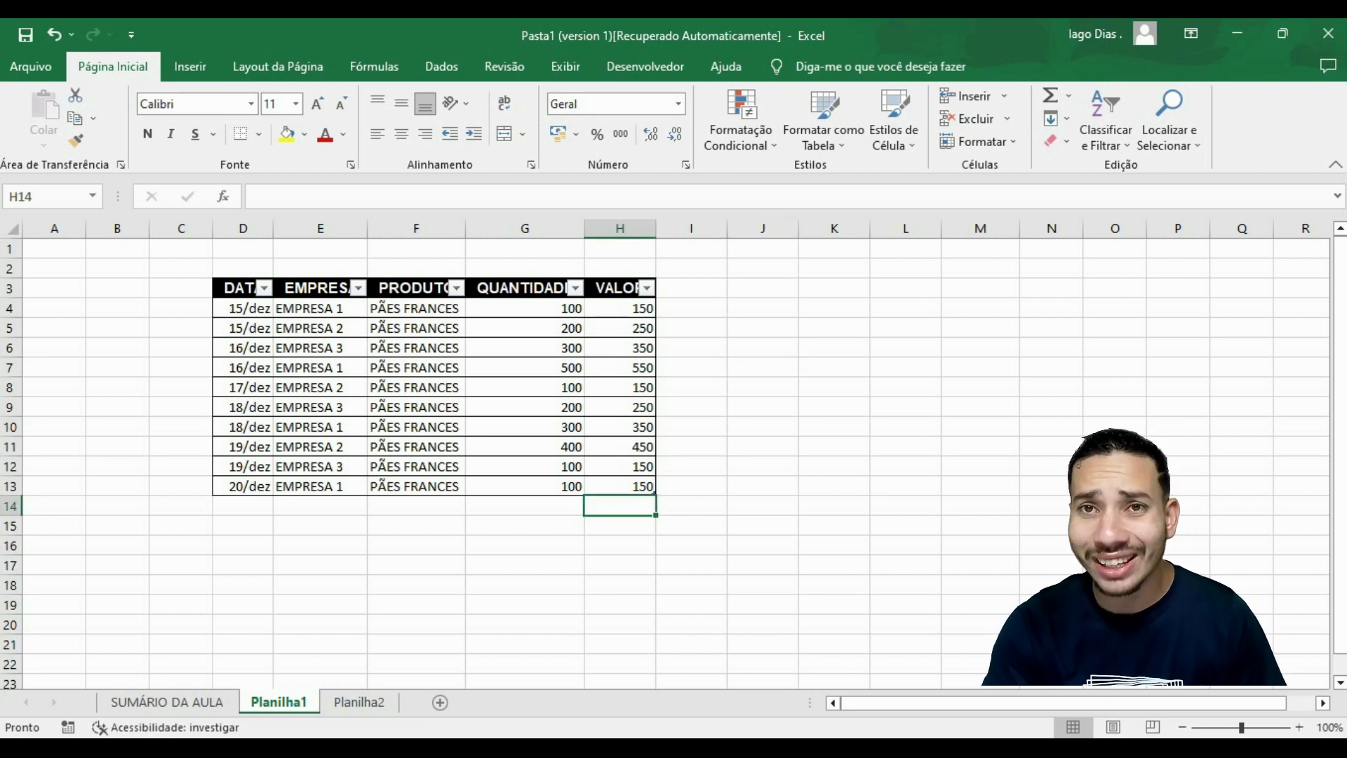
pyautogui.click(619, 486)
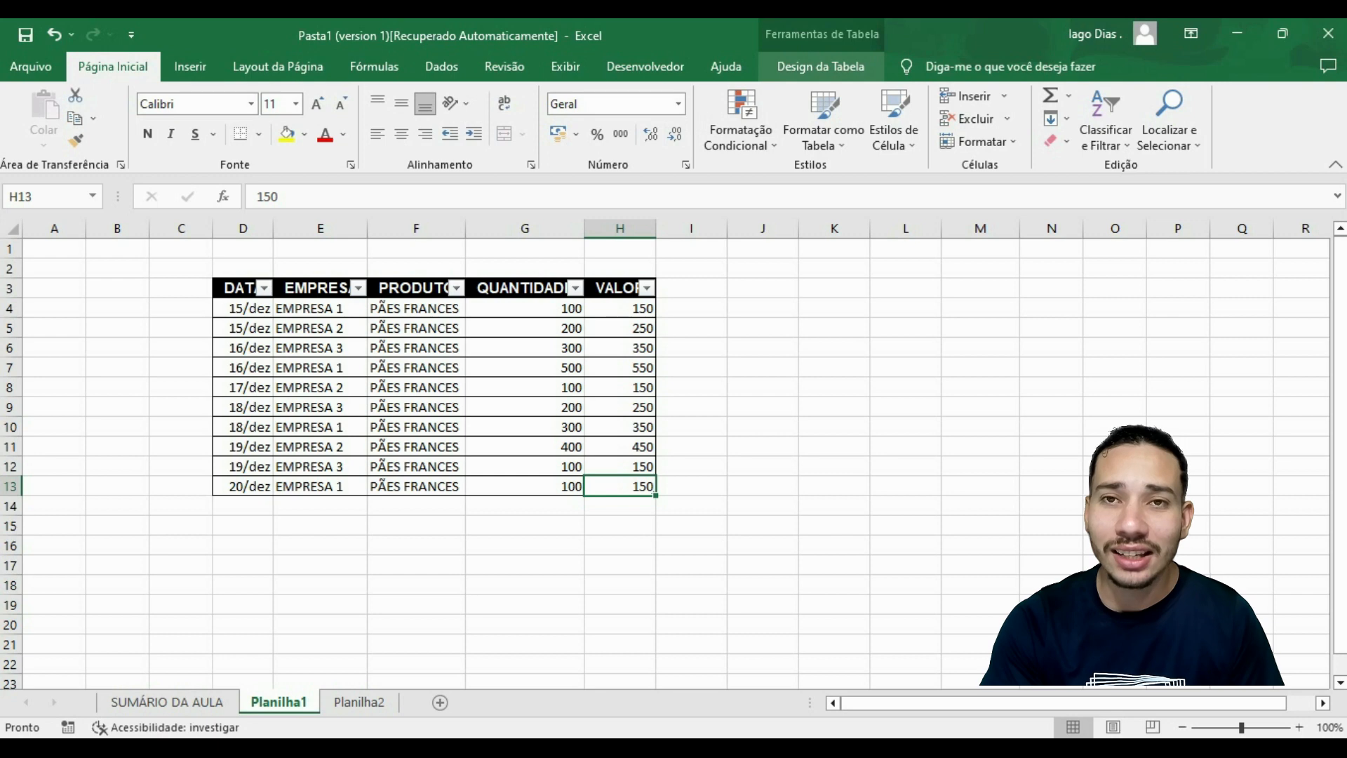
pyautogui.click(820, 66)
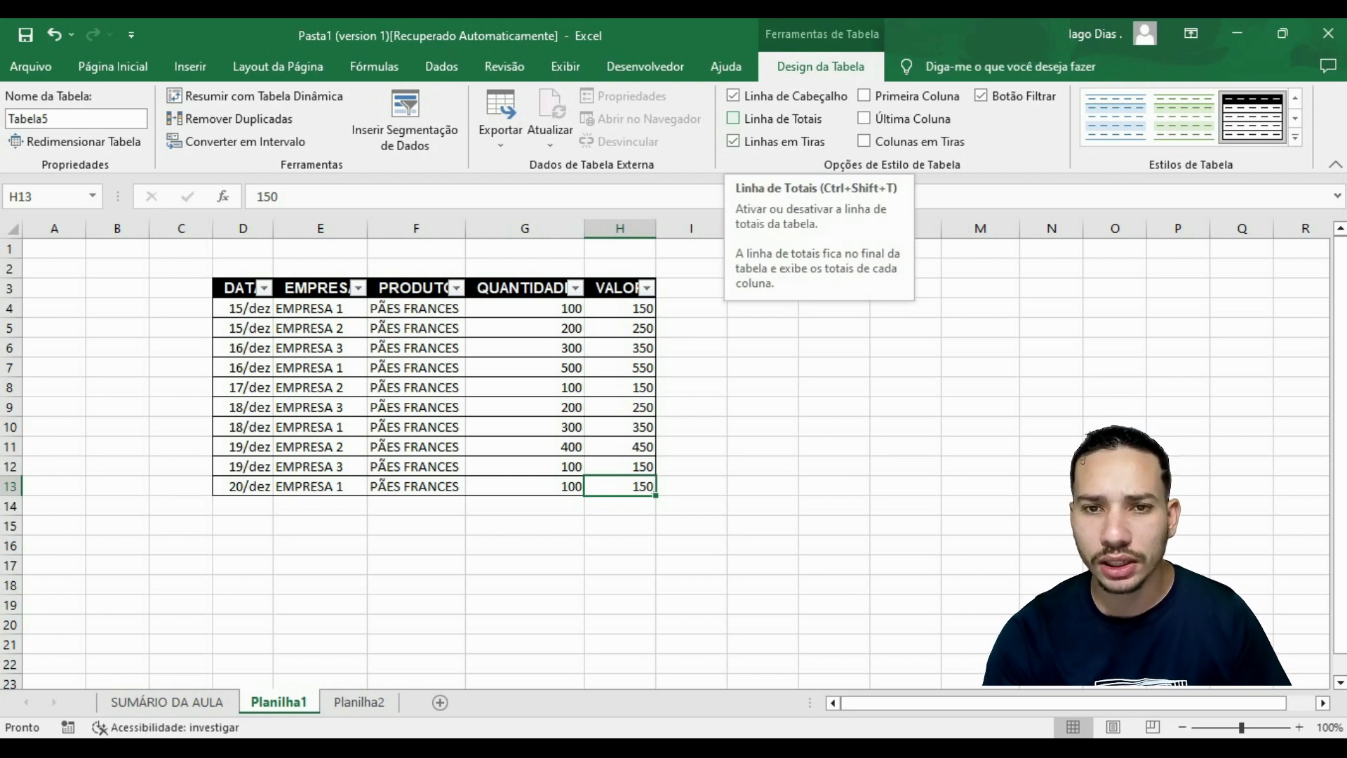
pyautogui.hotkey('ctrl', 'shift', 't')
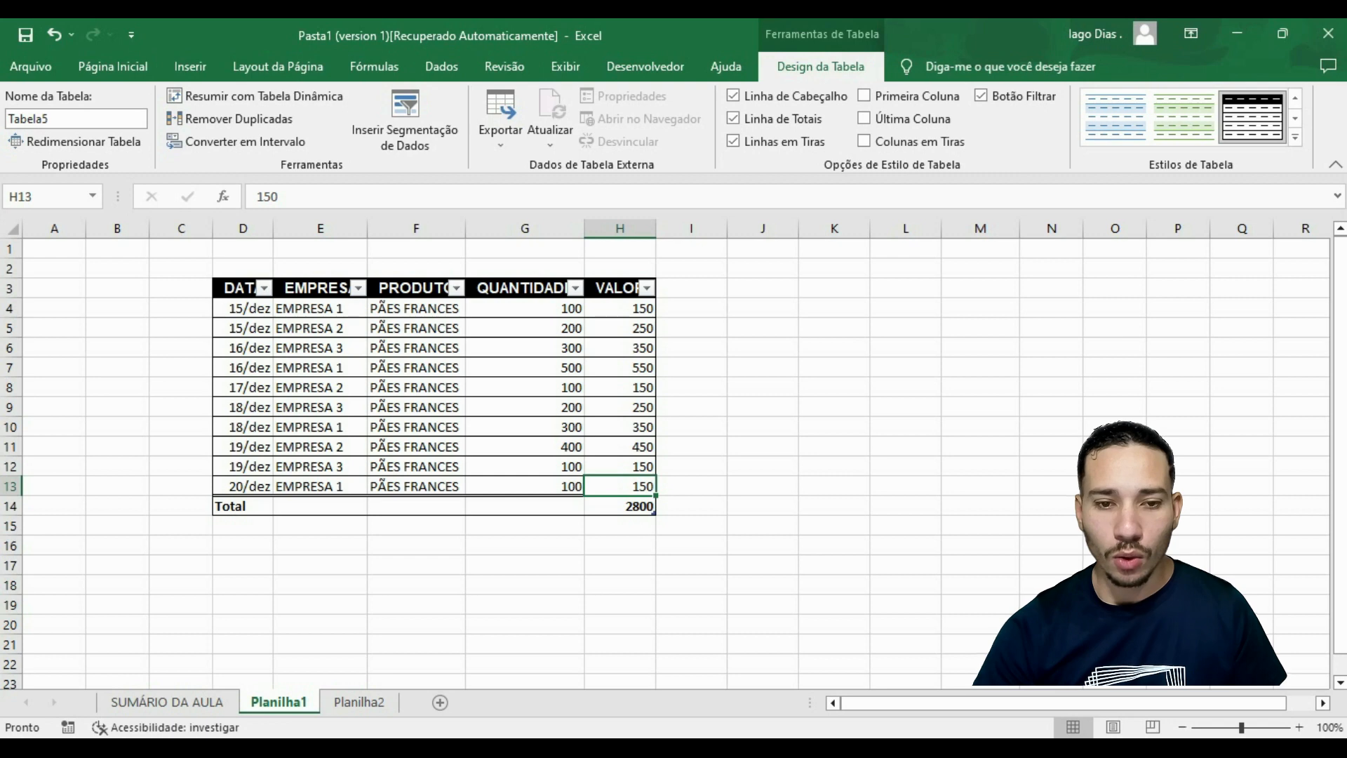
pyautogui.click(619, 506)
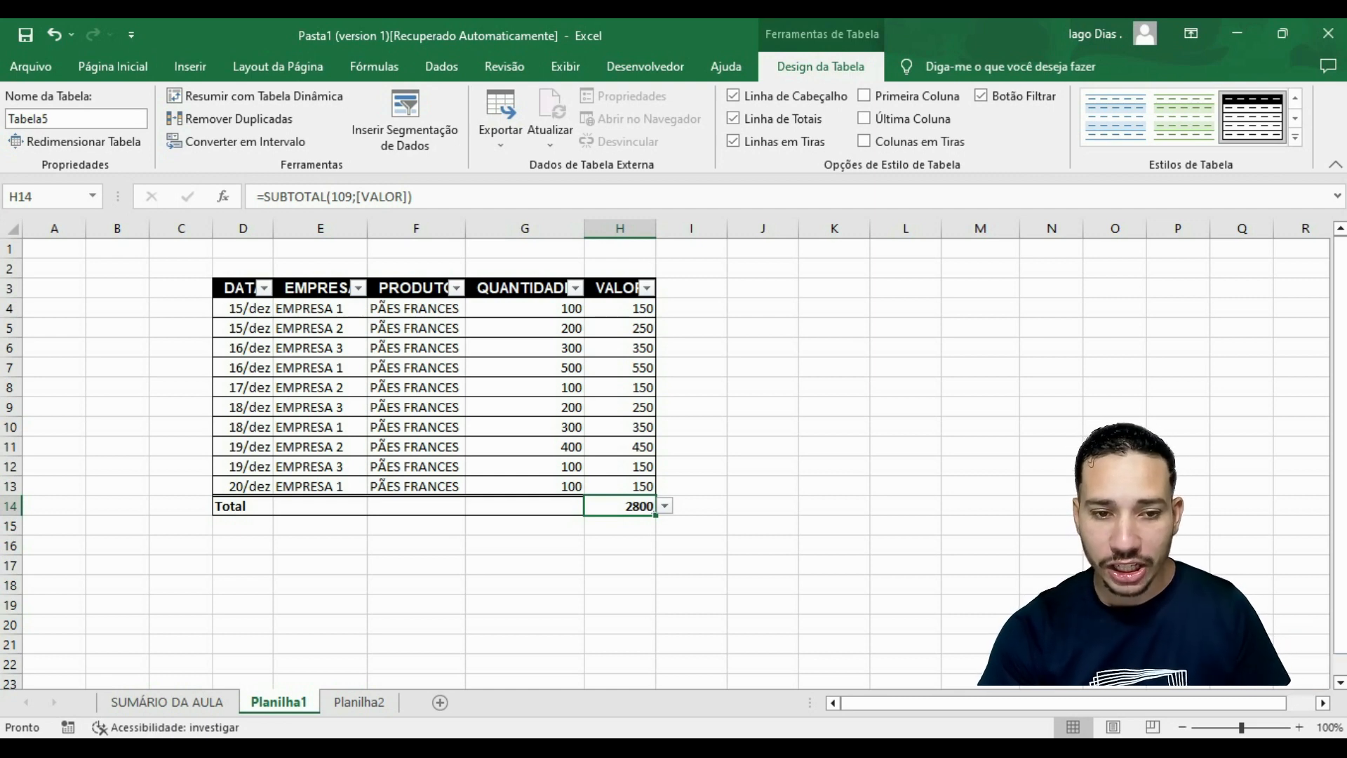
# Set the QUANTIDADE total in cell G14 to the Máx. function.
pyautogui.click(525, 308)
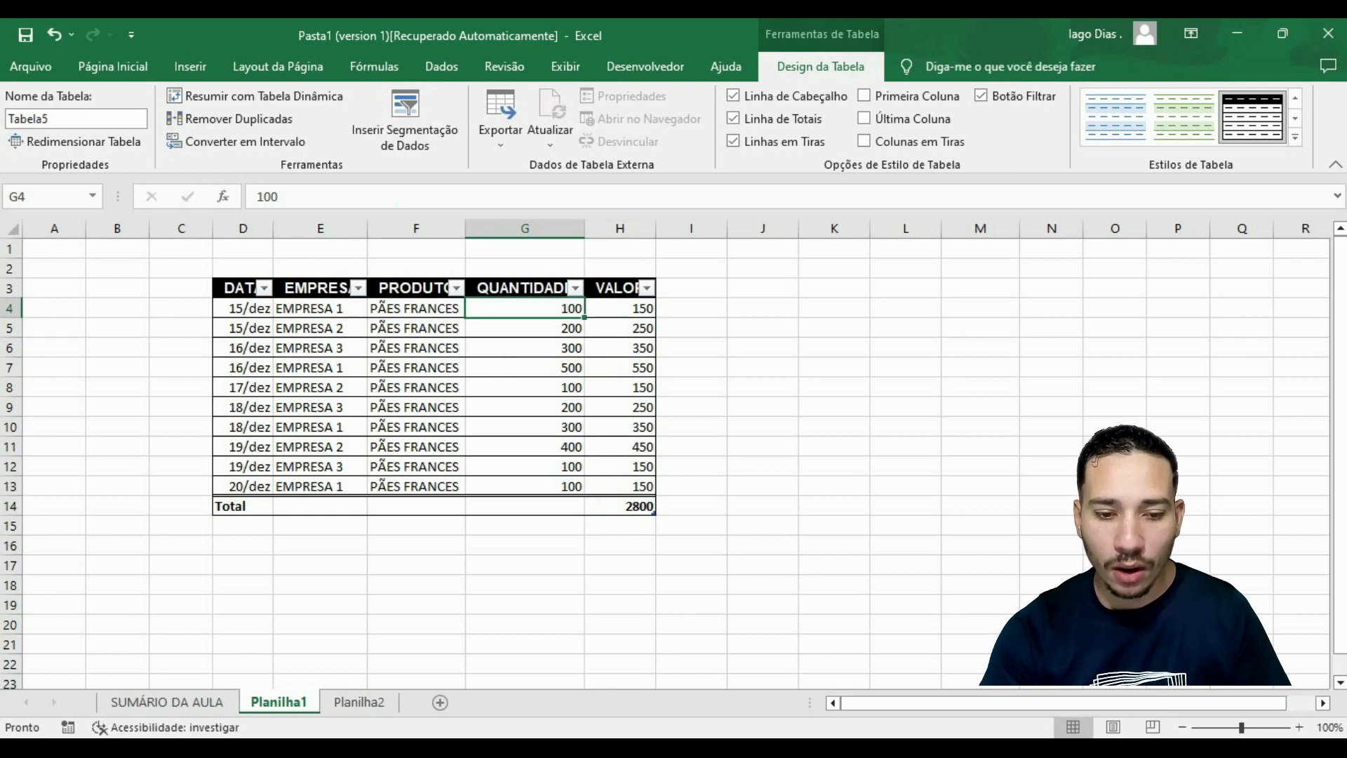
pyautogui.click(525, 506)
pyautogui.click(593, 506)
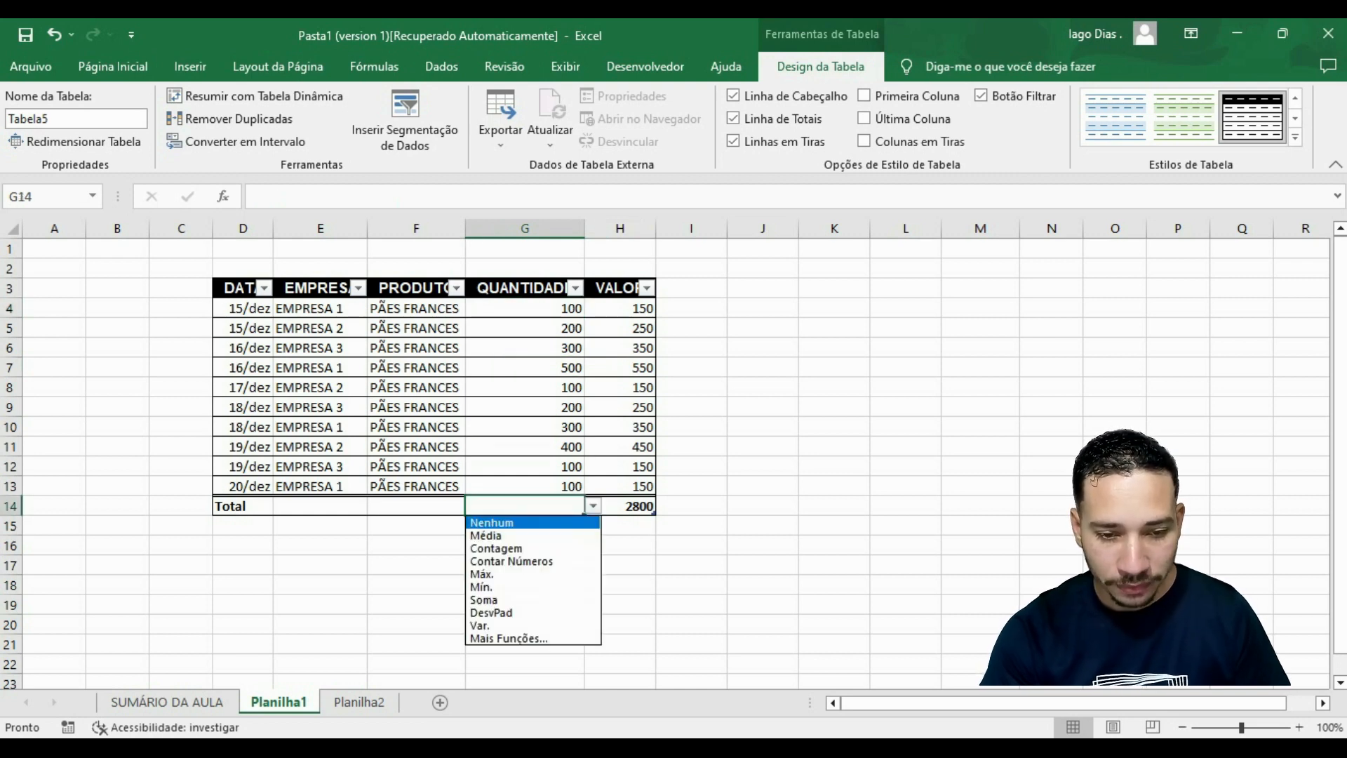
pyautogui.press('Down')
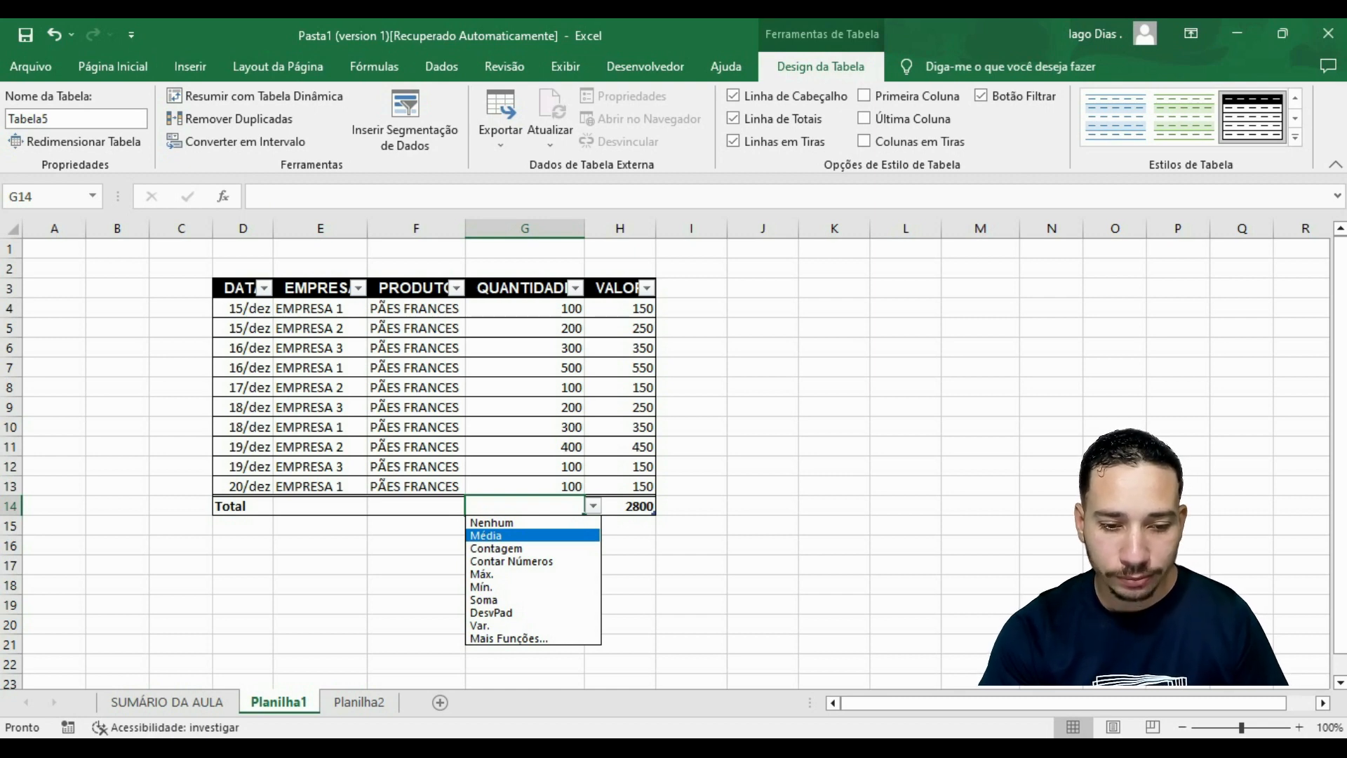
pyautogui.press('Down')
pyautogui.press('Down')
pyautogui.press('Down')
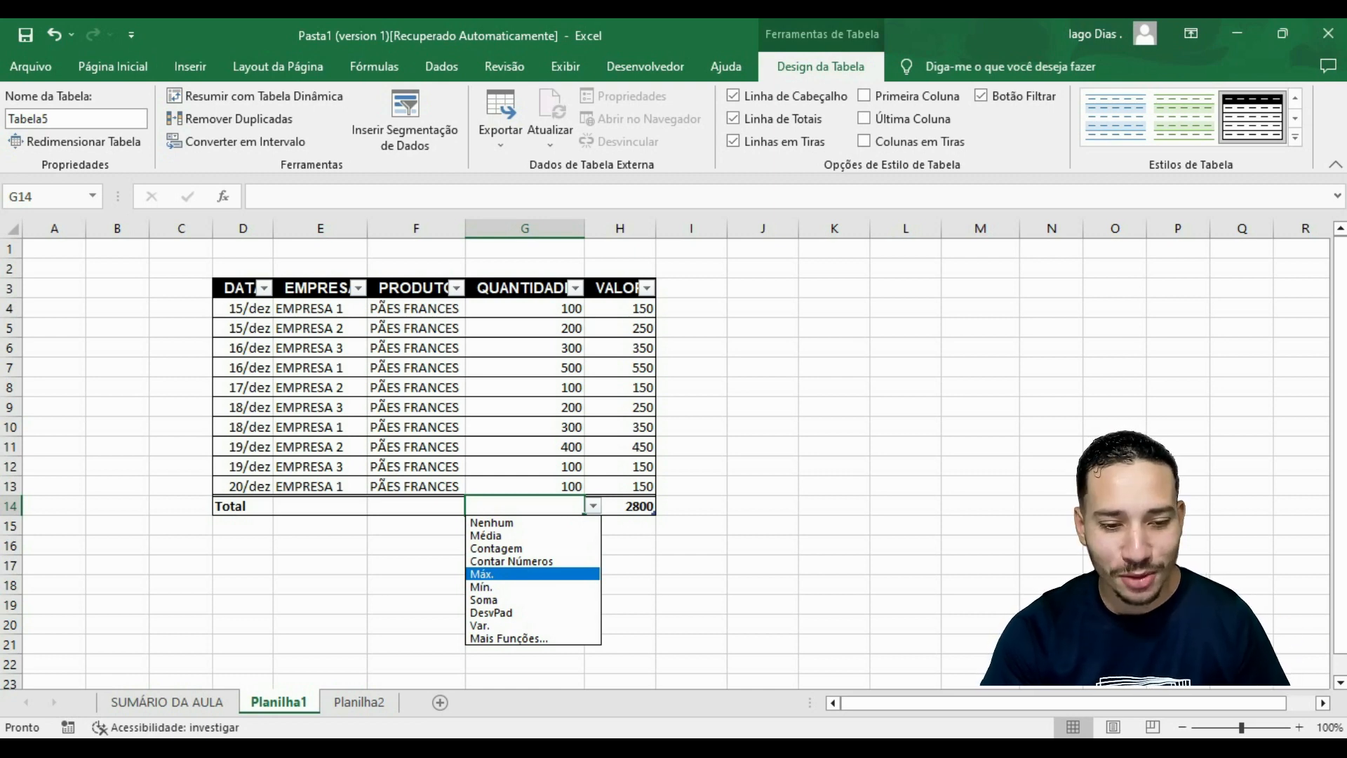
pyautogui.press('Return')
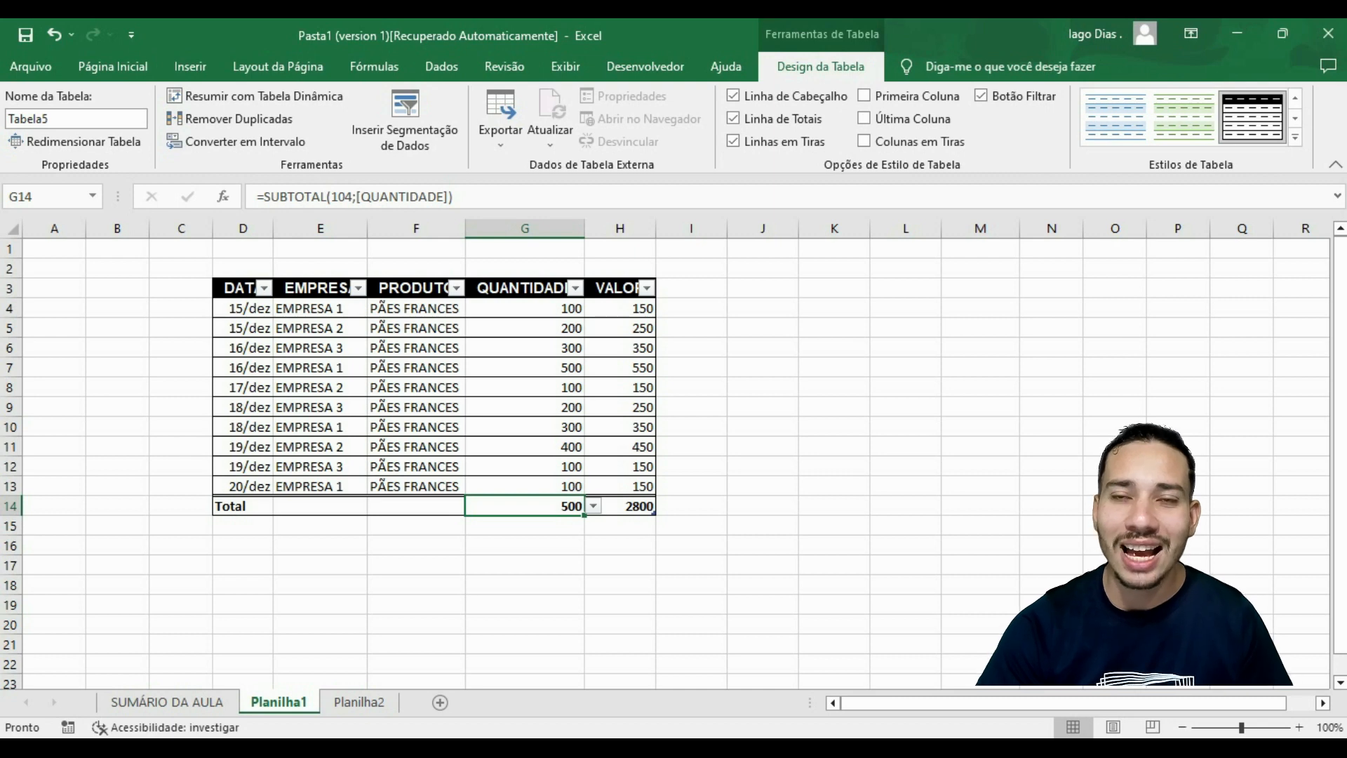
# Set the QUANTIDADE total in cell G14 to the Mín. function.
pyautogui.hotkey('alt', 'Down')
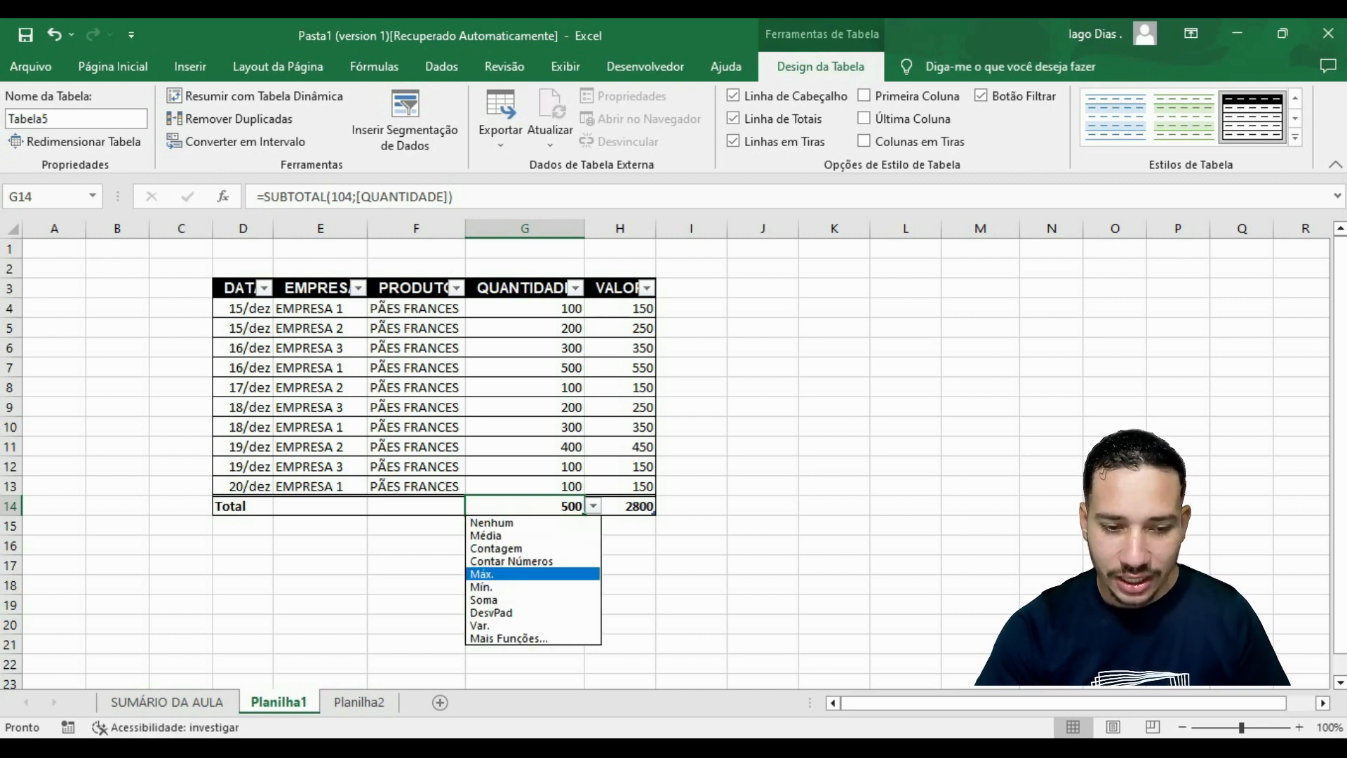
pyautogui.press('Escape')
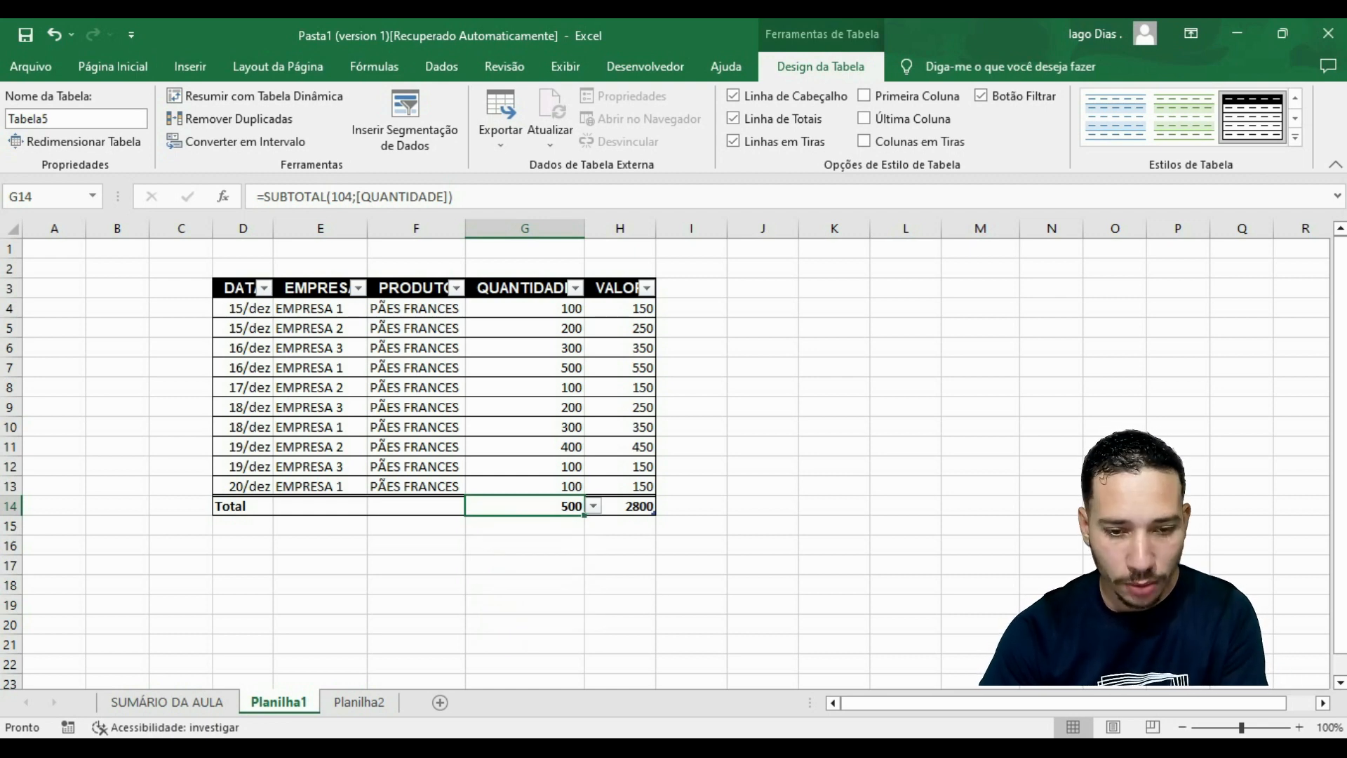
pyautogui.hotkey('alt', 'Down')
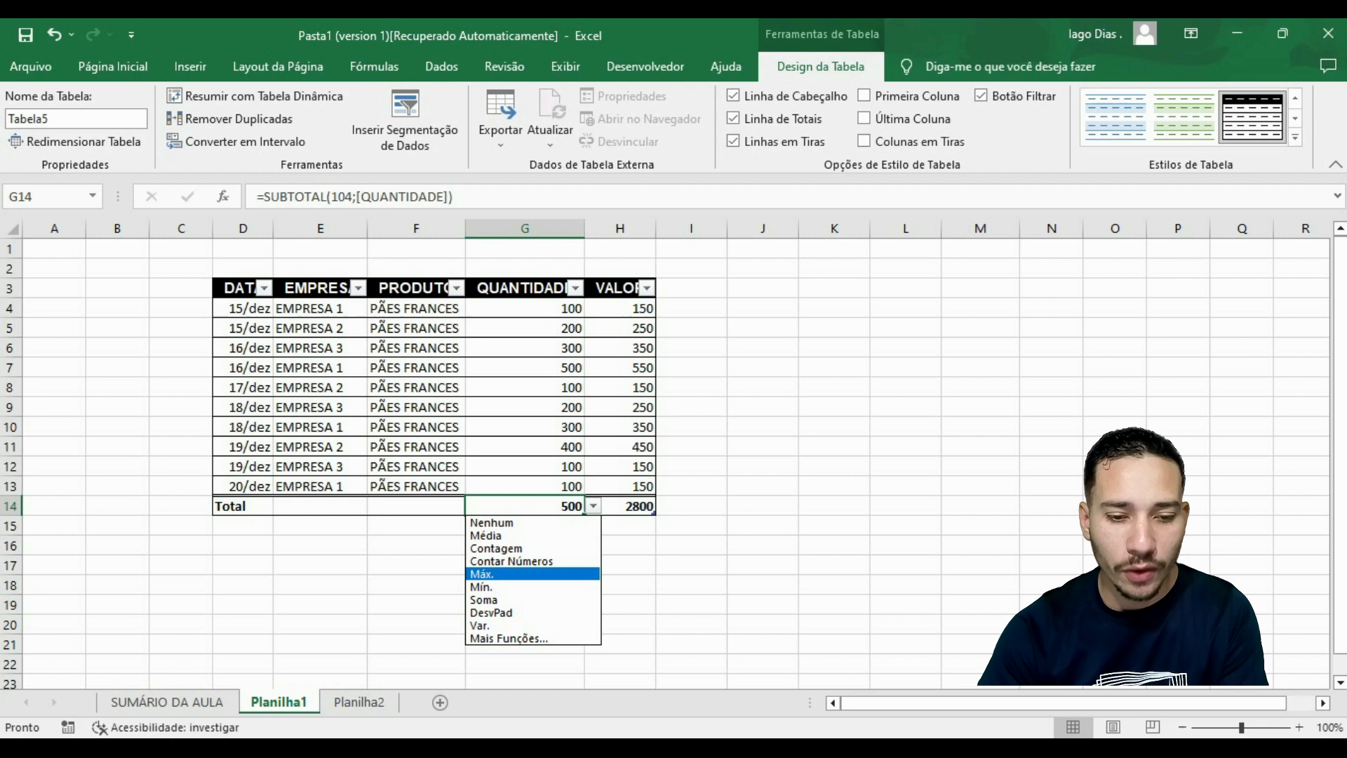
pyautogui.press('Up')
pyautogui.press('Down')
pyautogui.press('Down')
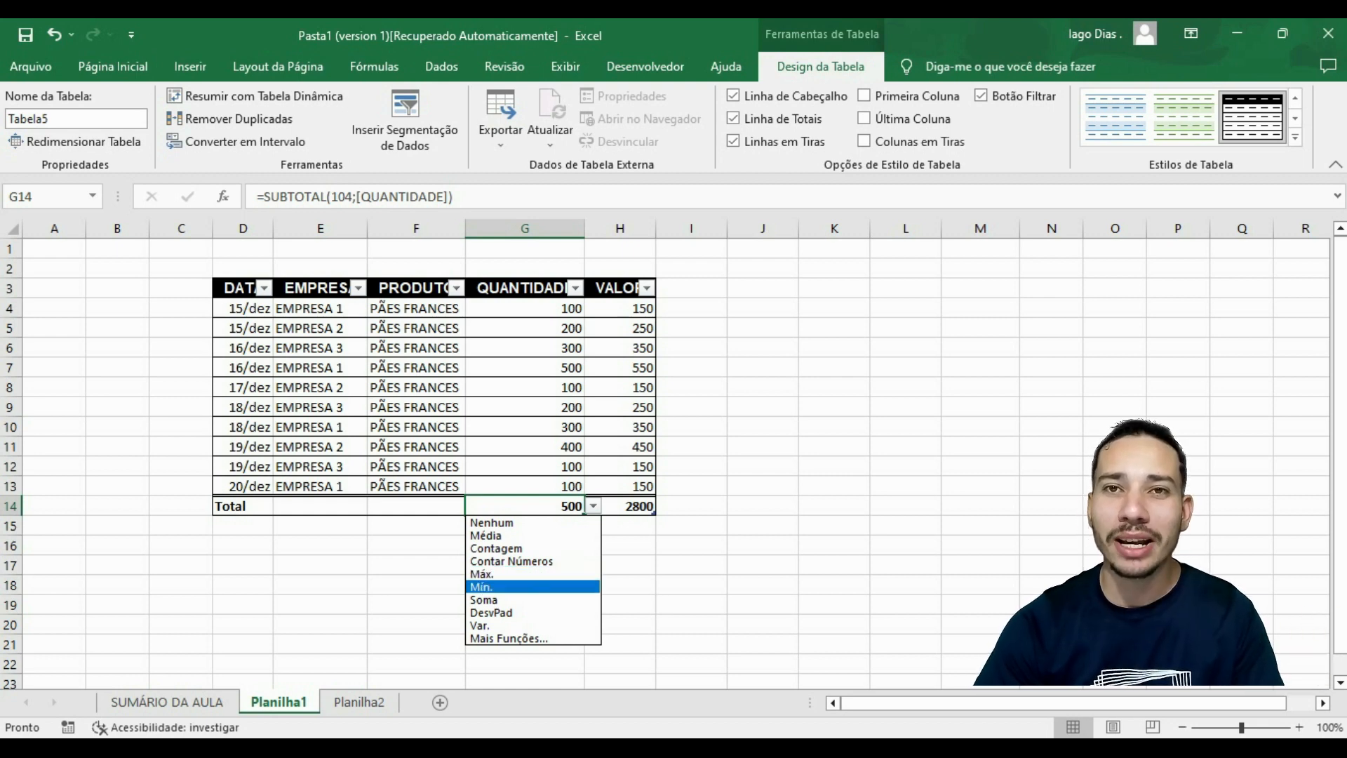
pyautogui.press('Return')
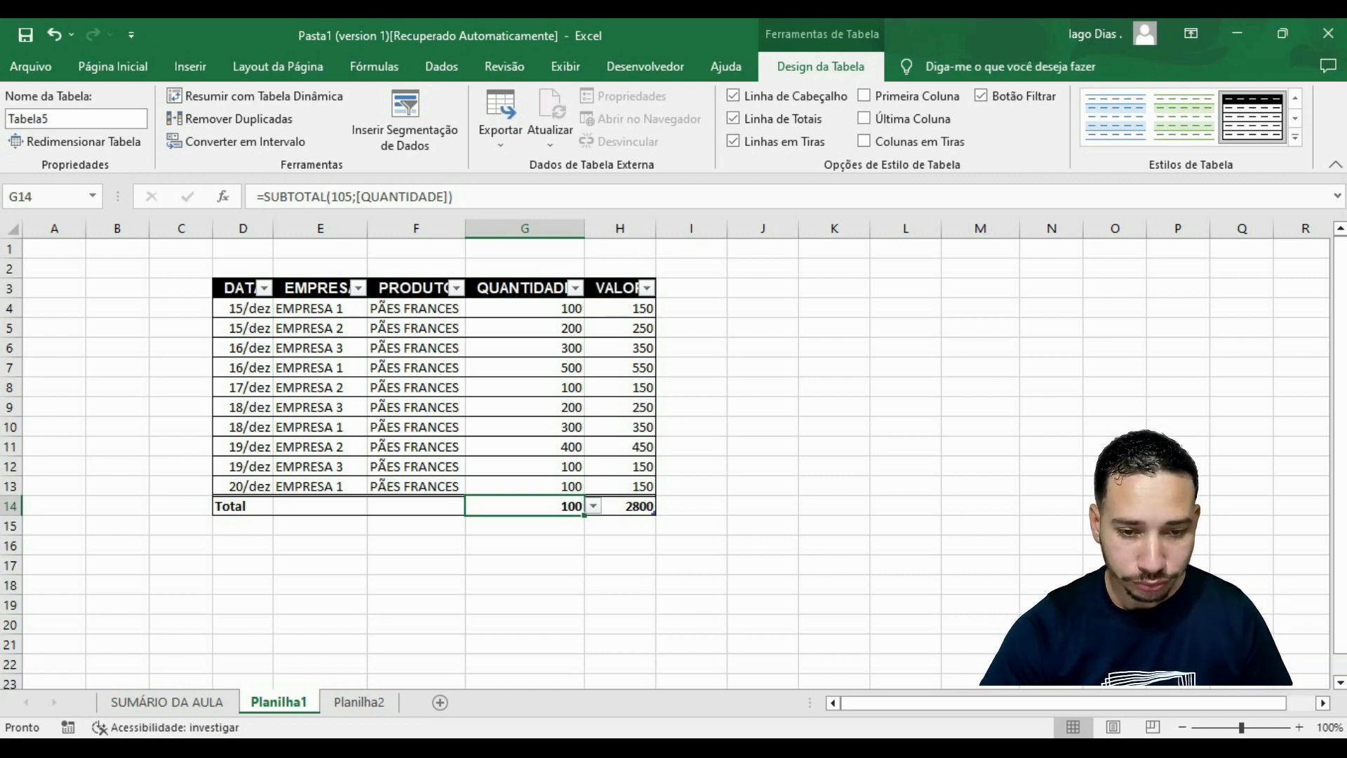
# Switch the QUANTIDADE total in cell G14 back to the Máx. function.
pyautogui.hotkey('alt', 'Down')
pyautogui.press('Down')
pyautogui.press('Down')
pyautogui.press('Up')
pyautogui.press('Up')
pyautogui.press('Up')
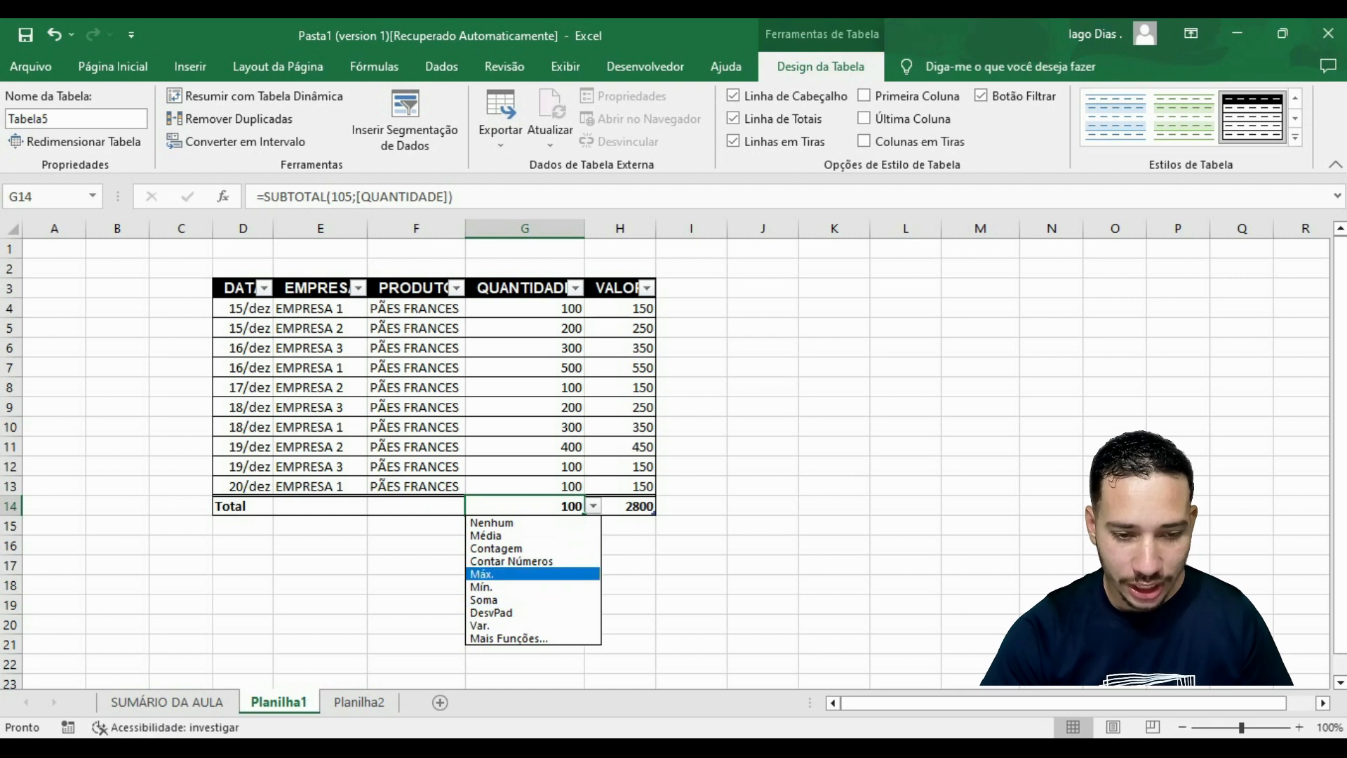
pyautogui.press('Return')
# Change the QUANTIDADE total in cell G14 to the Contagem function.
pyautogui.hotkey('alt', 'Down')
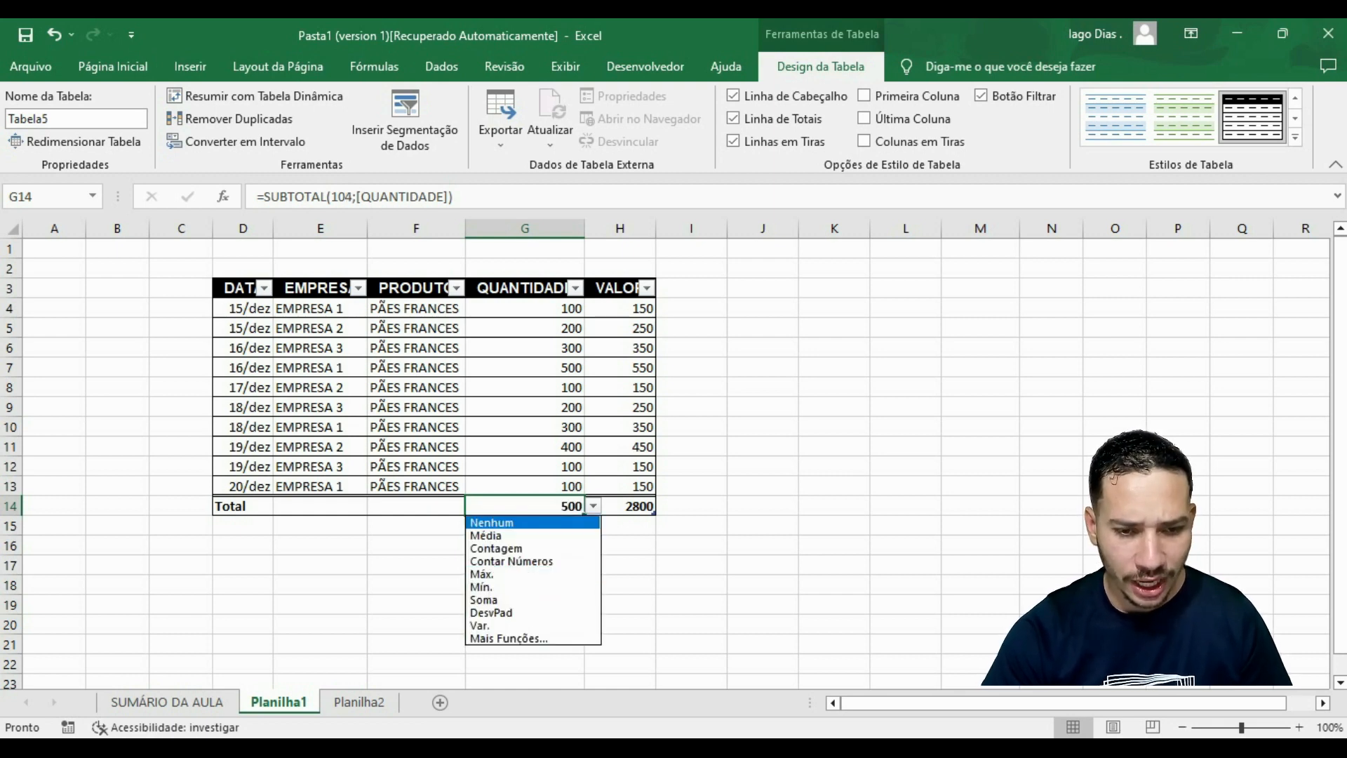
pyautogui.press('Up')
pyautogui.press('Up')
pyautogui.press('Up')
pyautogui.press('Down')
pyautogui.press('Return')
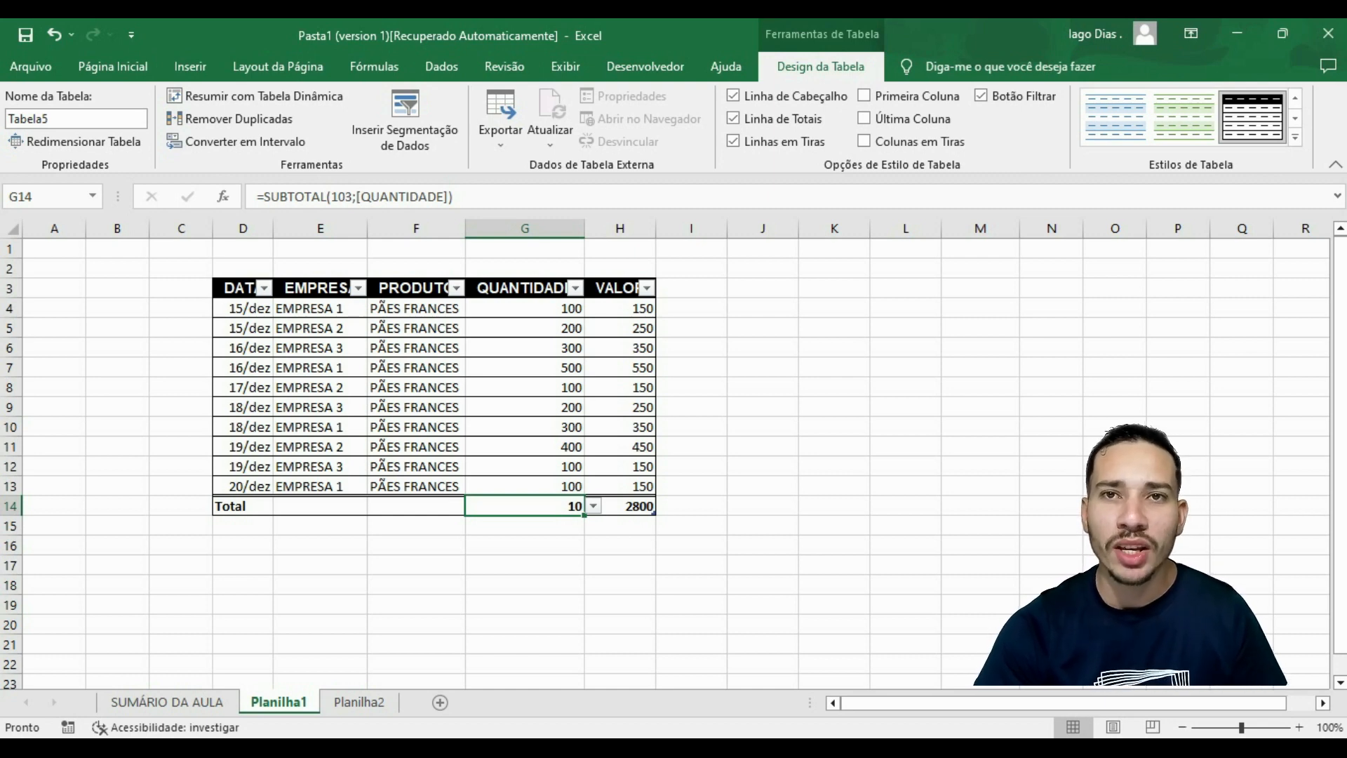
# Check the functions offered in the totals row for the PRODUTO column and select its EMPRESA cell, leaving both empty.
pyautogui.click(416, 506)
pyautogui.click(475, 506)
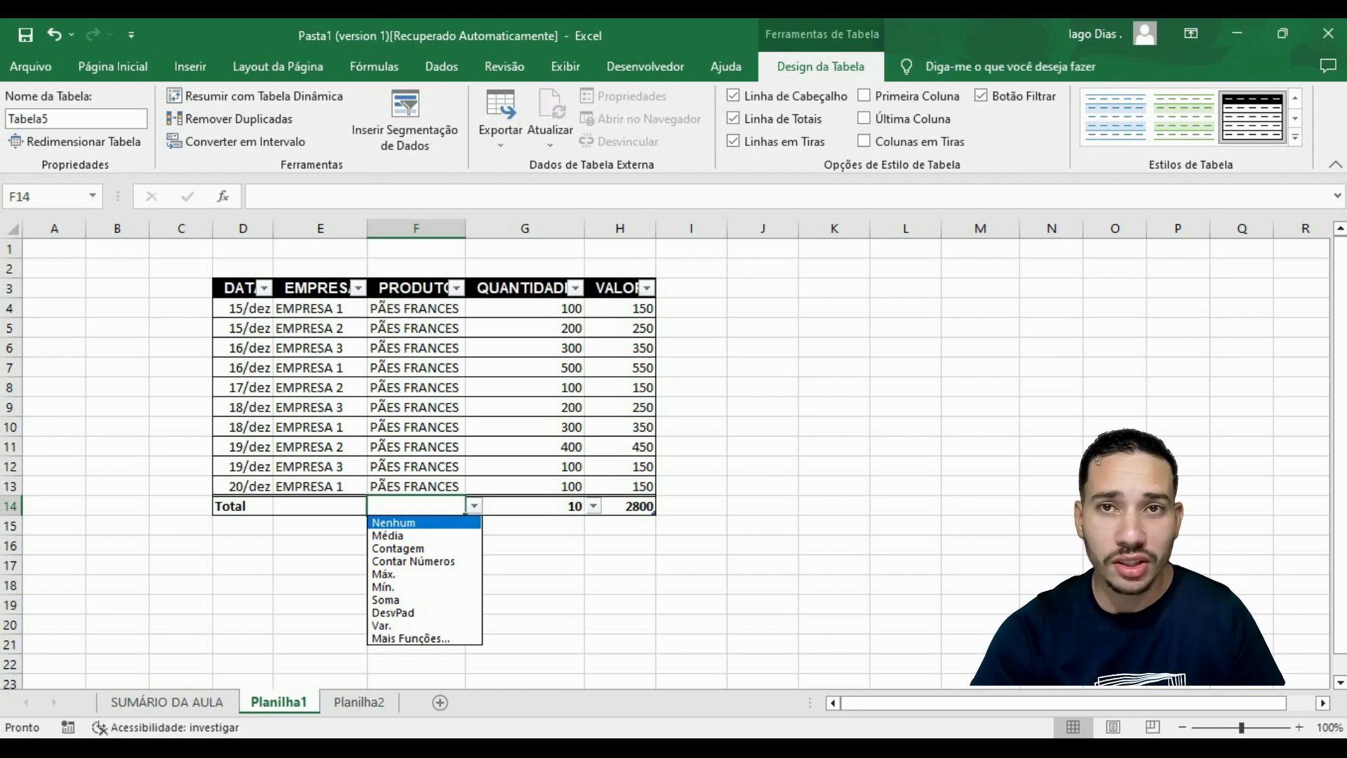
pyautogui.click(320, 505)
pyautogui.click(320, 506)
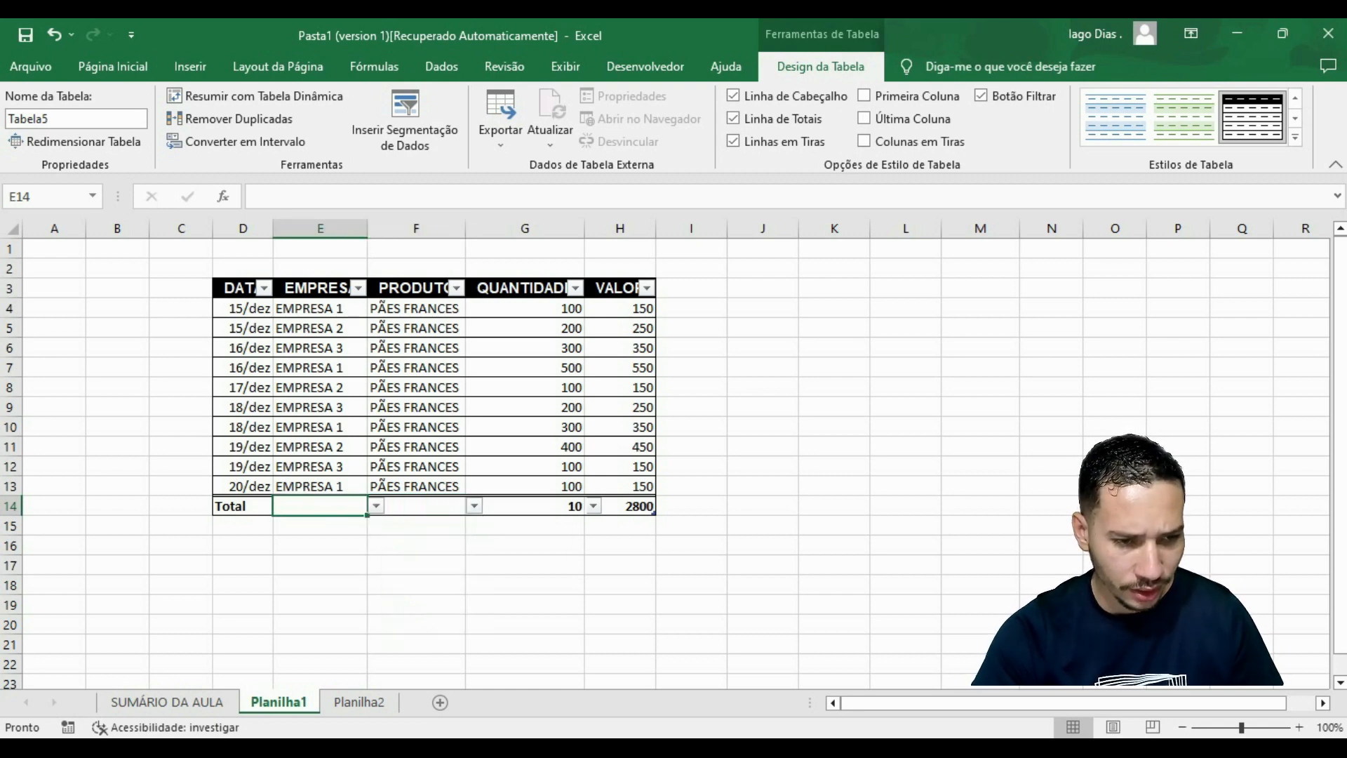
pyautogui.click(320, 545)
pyautogui.click(763, 565)
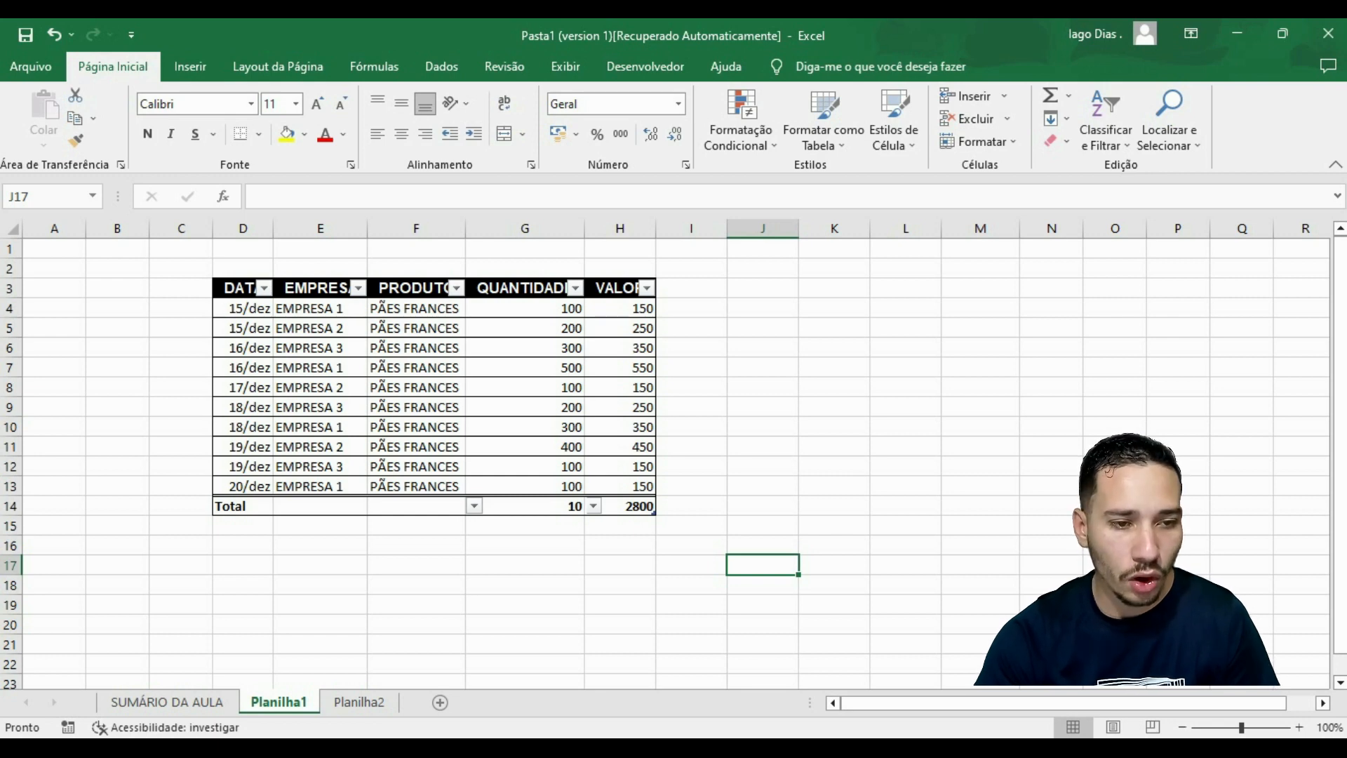
# Filter the DATA column to 15 December 2022 only, excluding days 16 to 20.
pyautogui.click(264, 287)
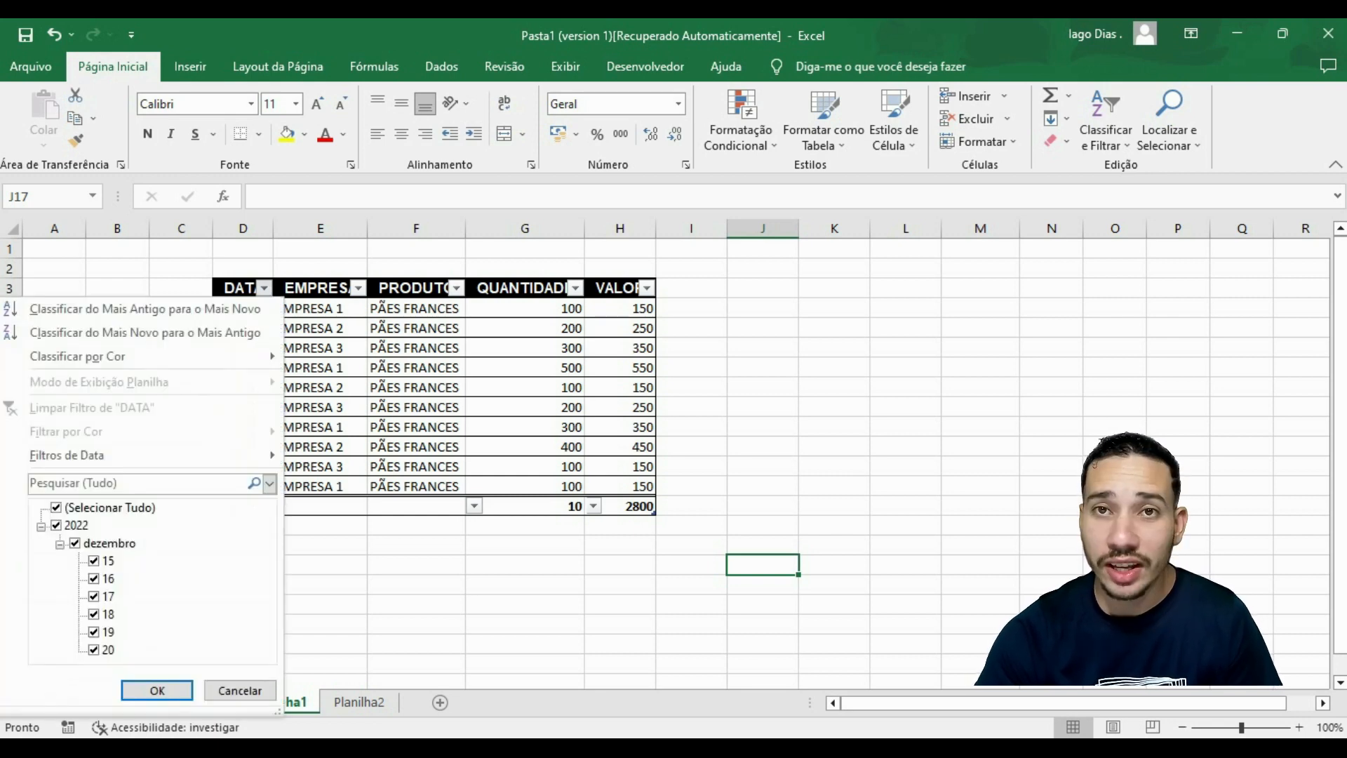
pyautogui.click(94, 579)
pyautogui.click(94, 597)
pyautogui.click(94, 614)
pyautogui.click(94, 632)
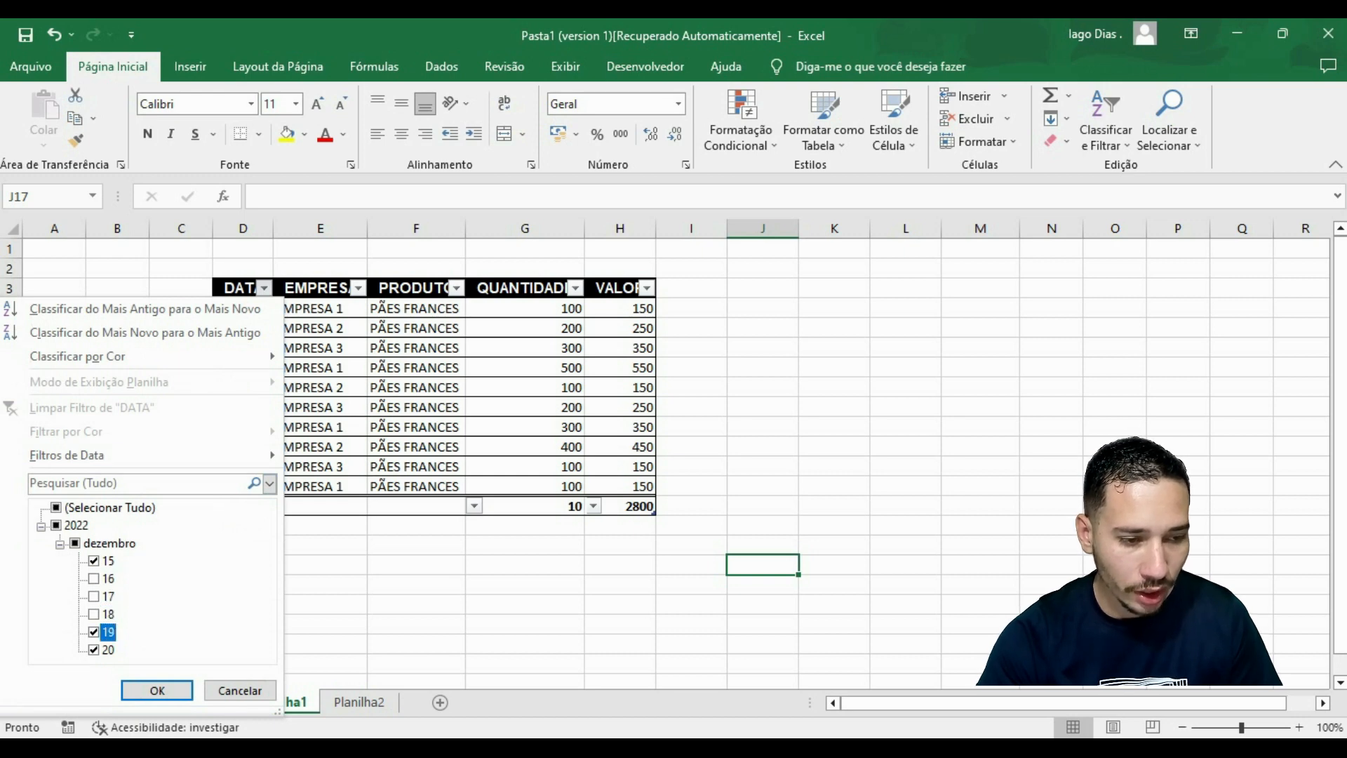
pyautogui.click(94, 649)
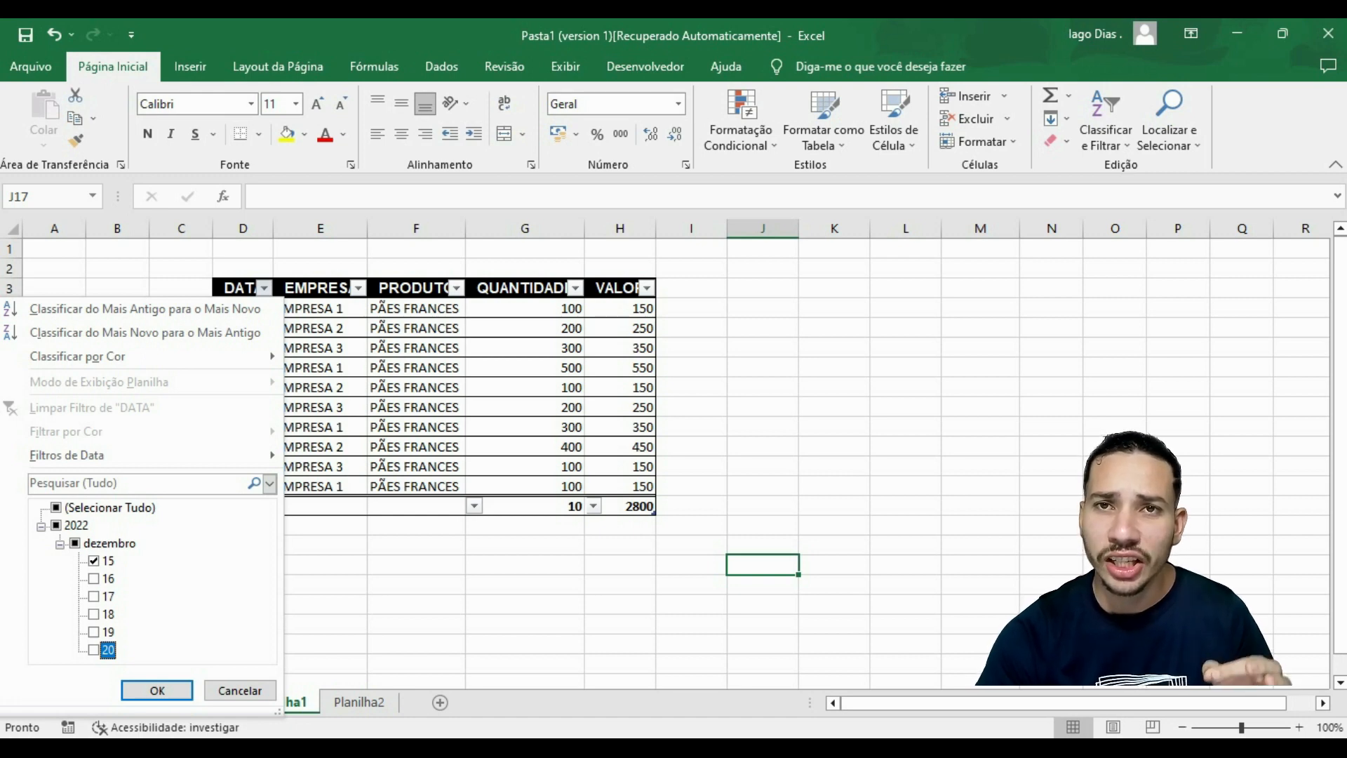
pyautogui.press('Return')
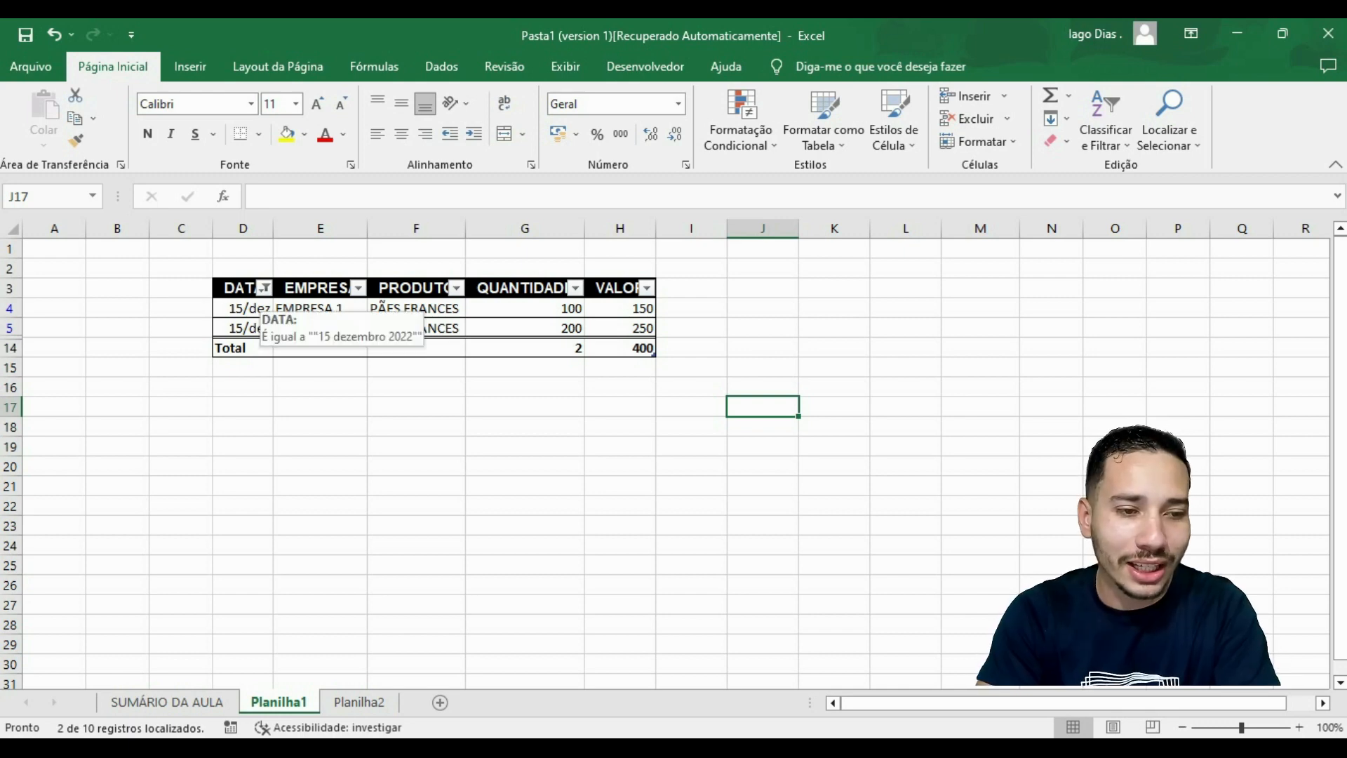
# Change the DATA column filter to include only 18 December 2022 instead of day 15.
pyautogui.click(263, 288)
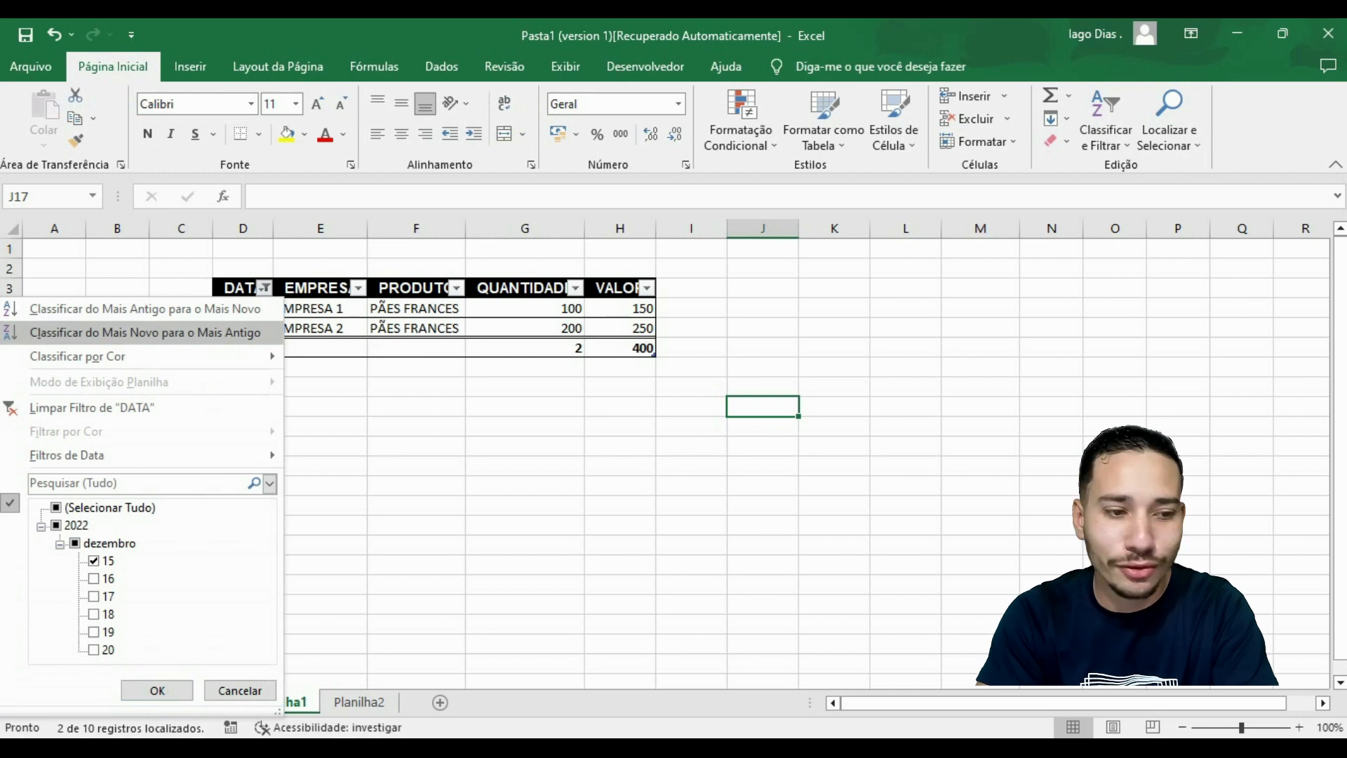
pyautogui.click(94, 614)
pyautogui.click(94, 561)
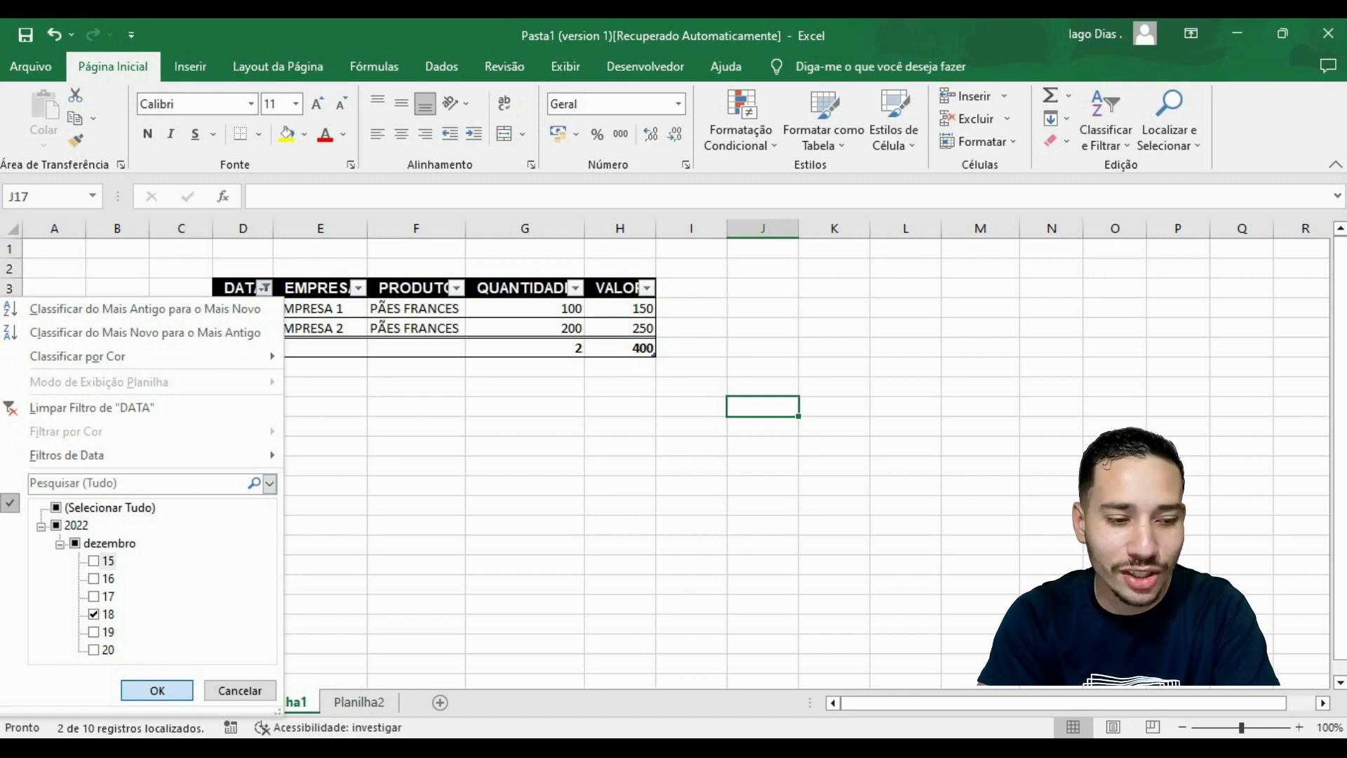
pyautogui.click(157, 691)
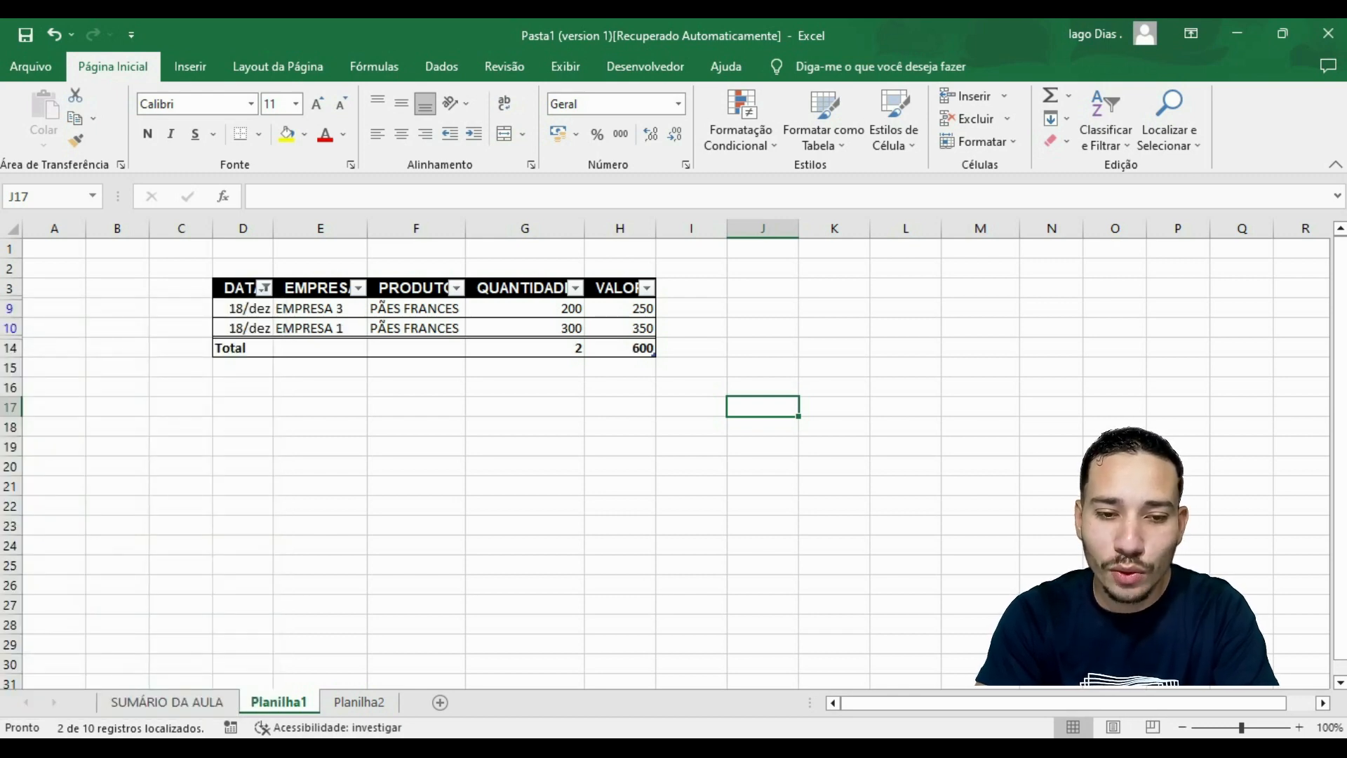
# Set the QUANTIDADE total in cell G14 of the filtered table to the Soma function.
pyautogui.click(525, 348)
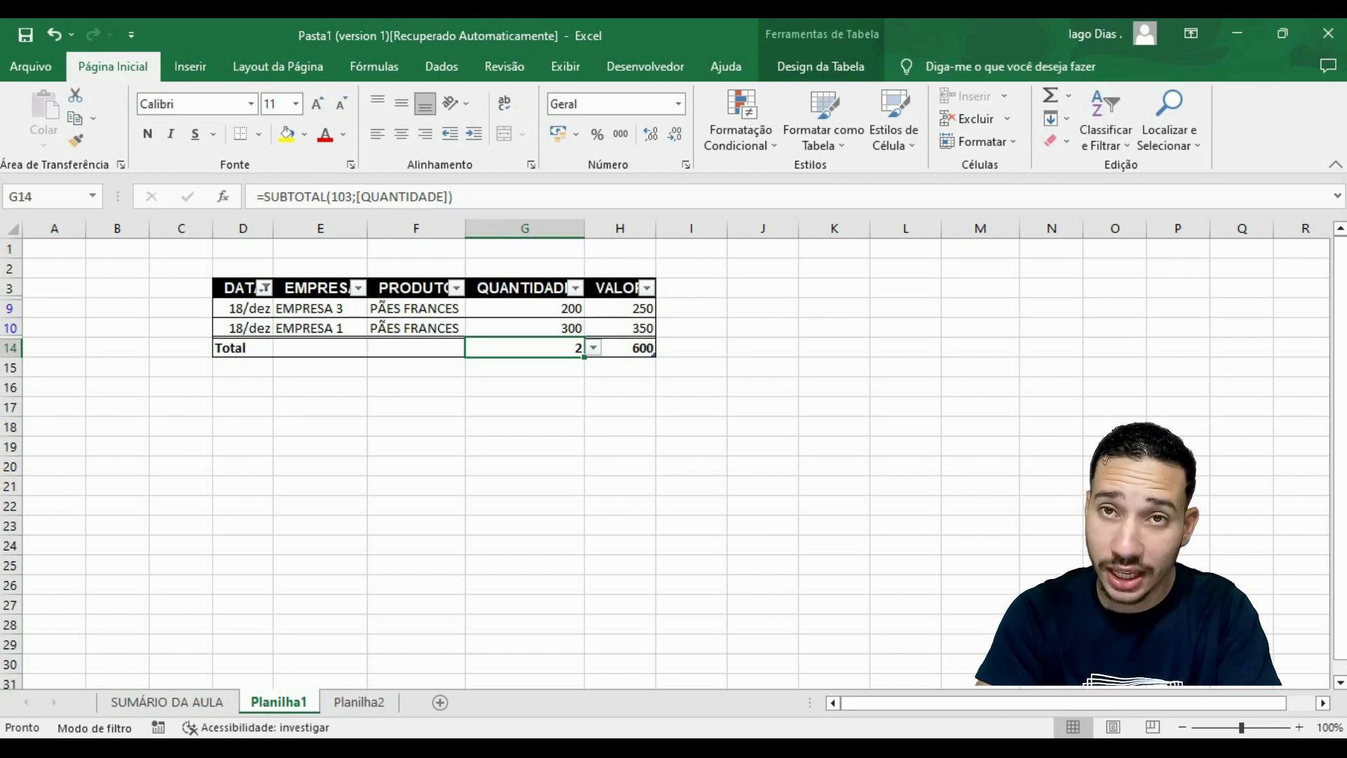
pyautogui.click(593, 348)
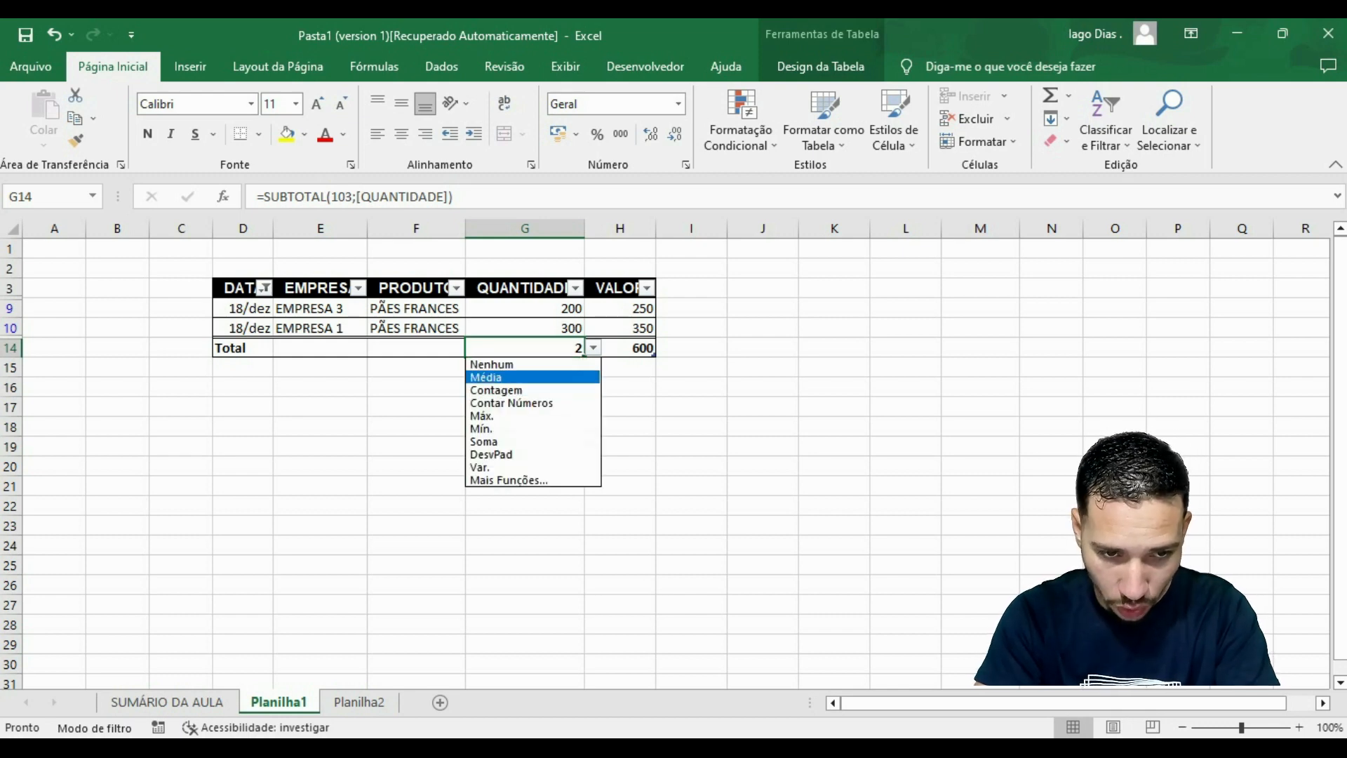
pyautogui.click(519, 442)
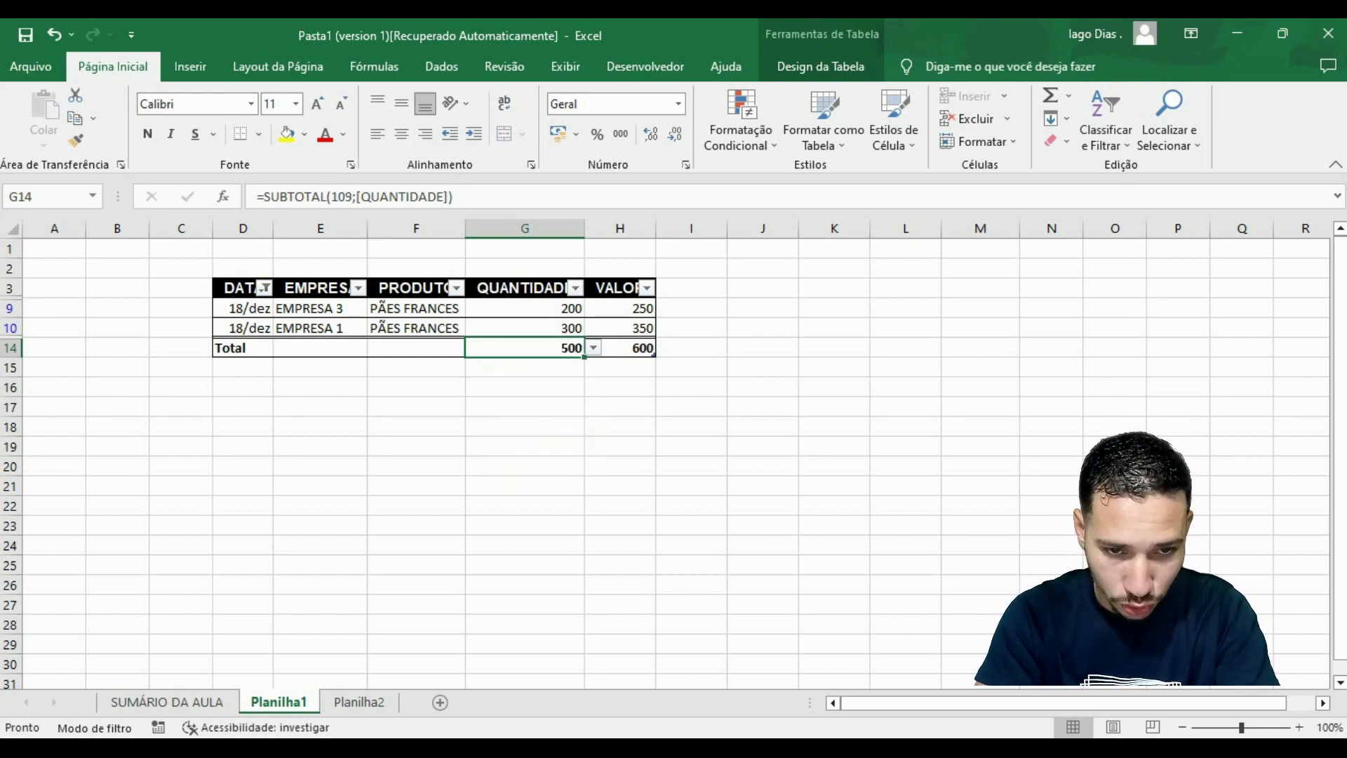